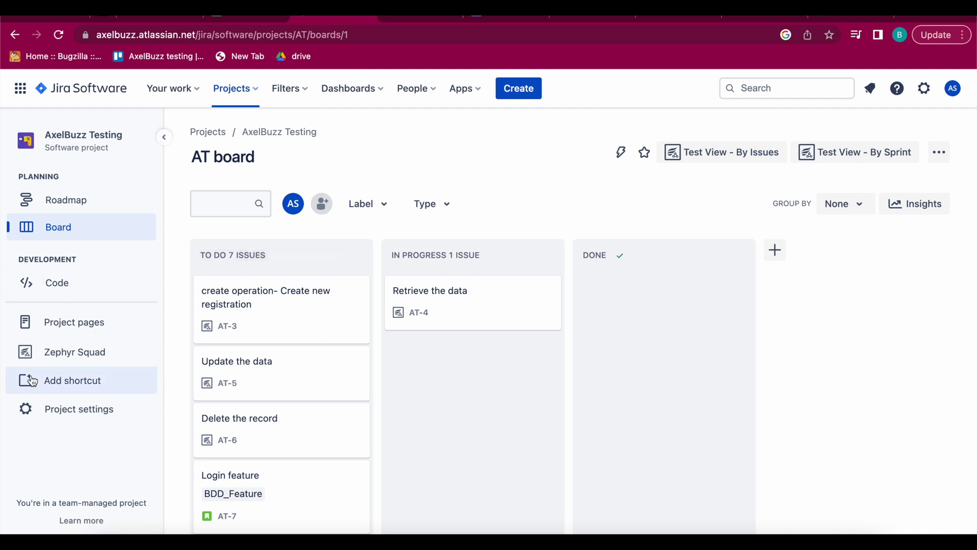
Open Zephyr Squad's Cycle Summary page for the AxelBuzz Testing project
left_click(53, 357)
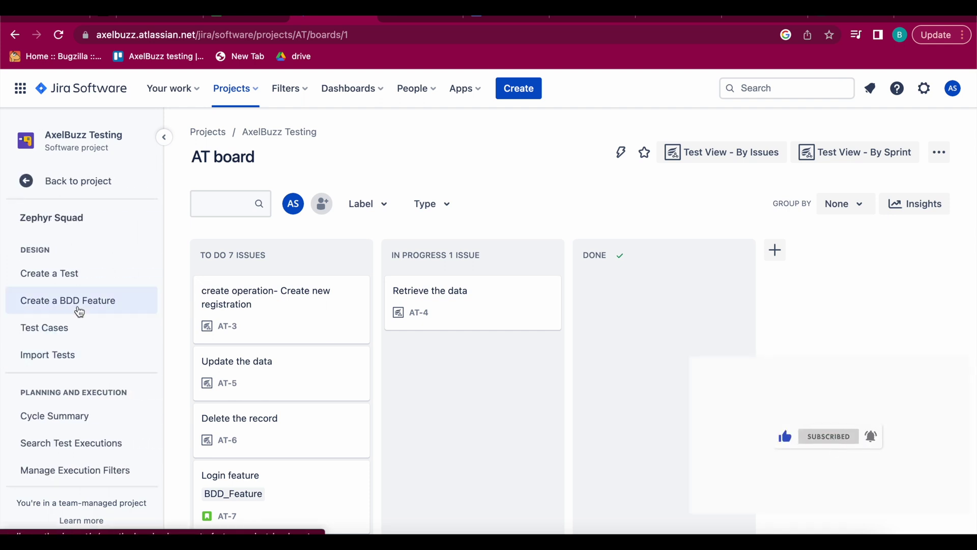
scroll(78, 350, "down", 2)
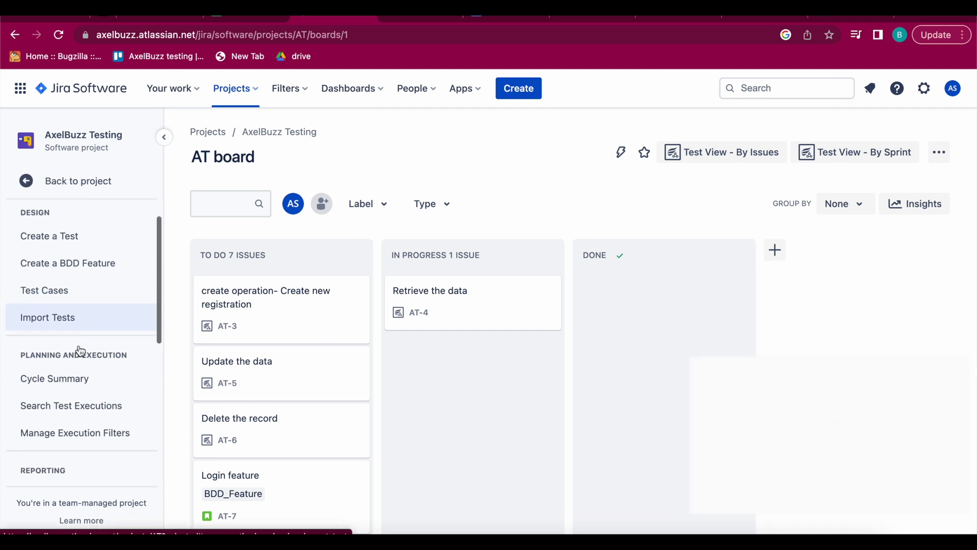
scroll(81, 423, "down", 2)
scroll(80, 423, "down", 2)
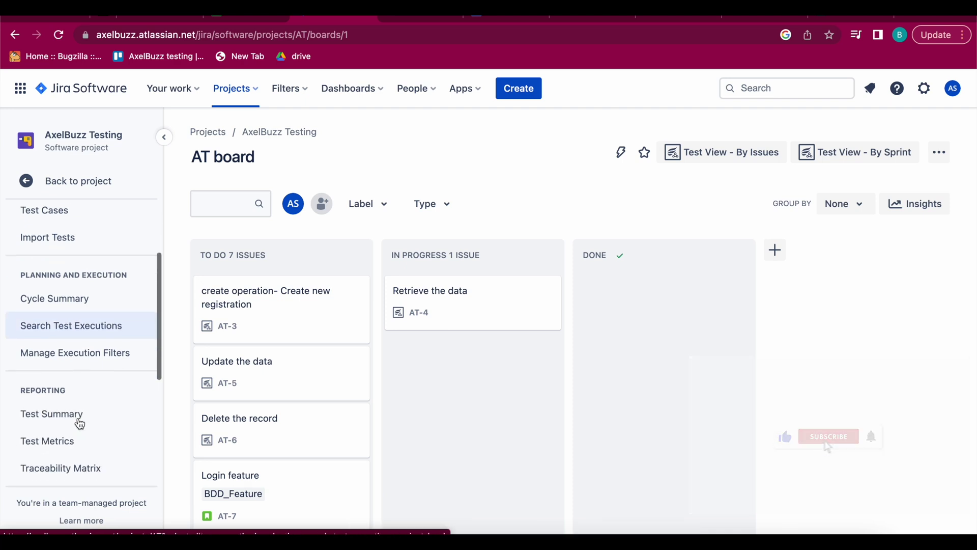
left_click(42, 304)
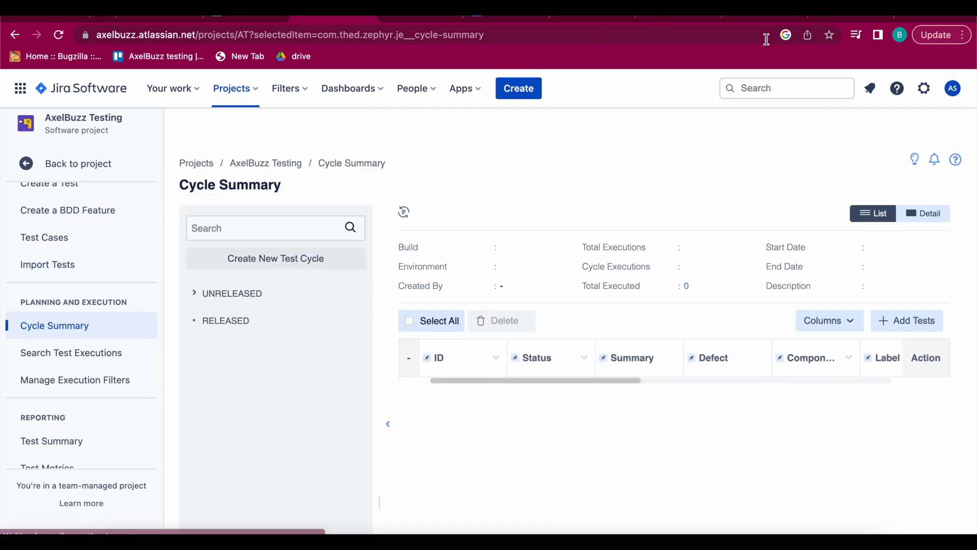
Create and save a test cycle named 'v1', keeping the version Unscheduled
left_click(265, 263)
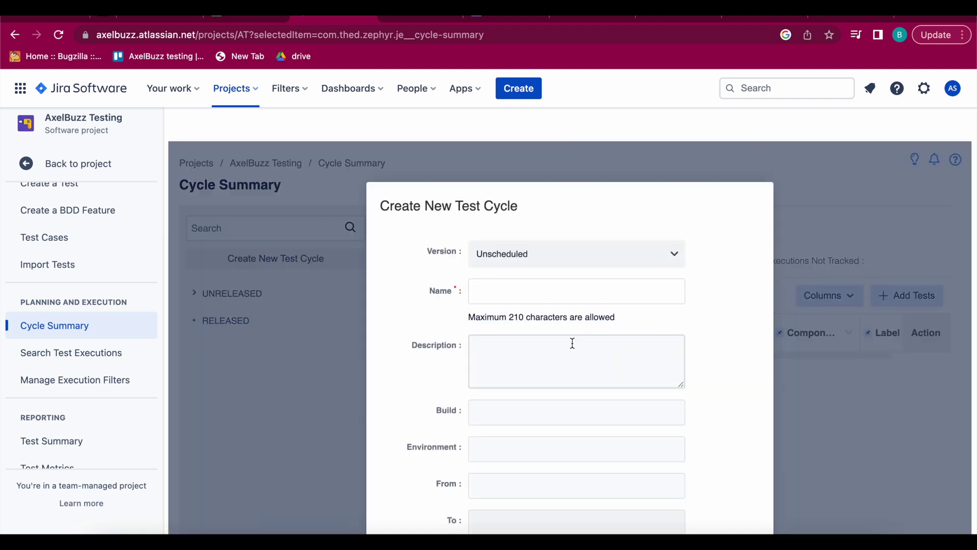
left_click(536, 256)
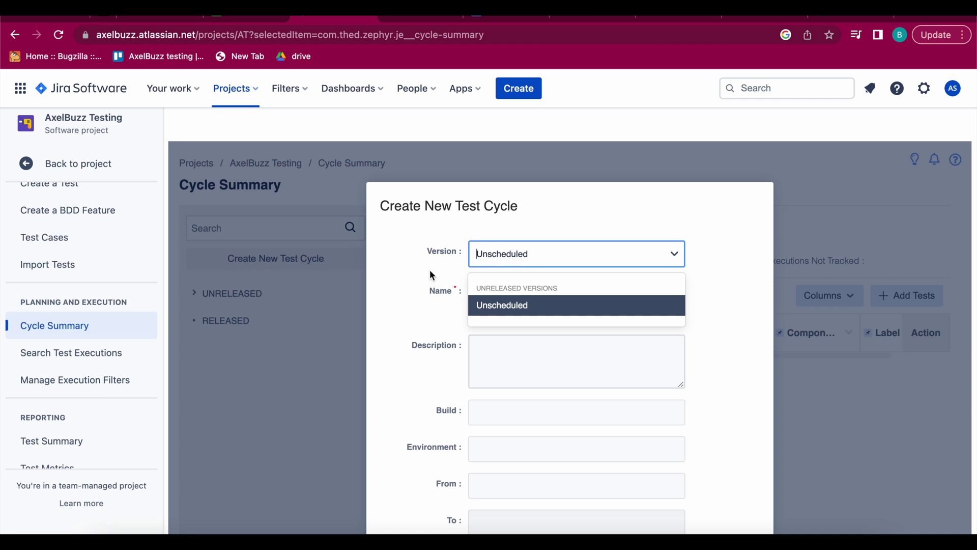
left_click(493, 281)
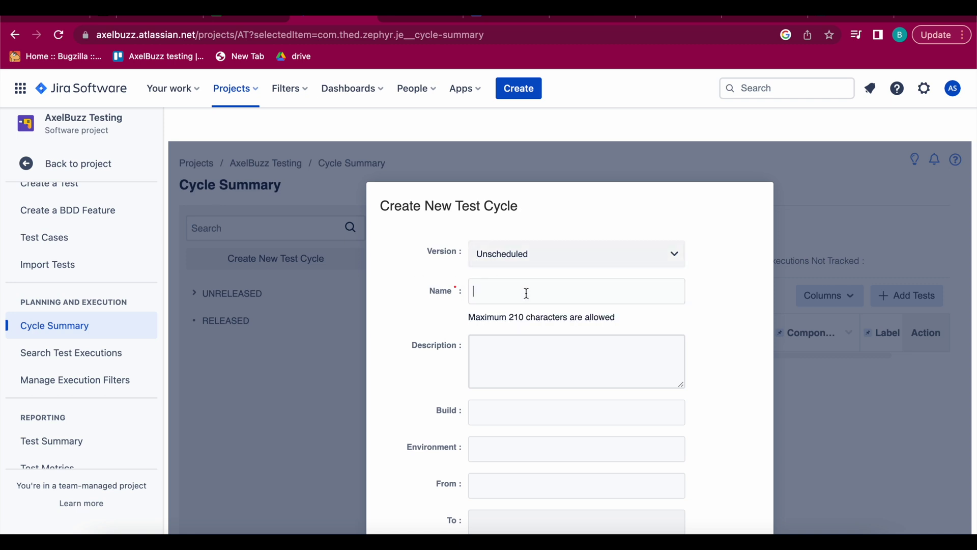
type("v1")
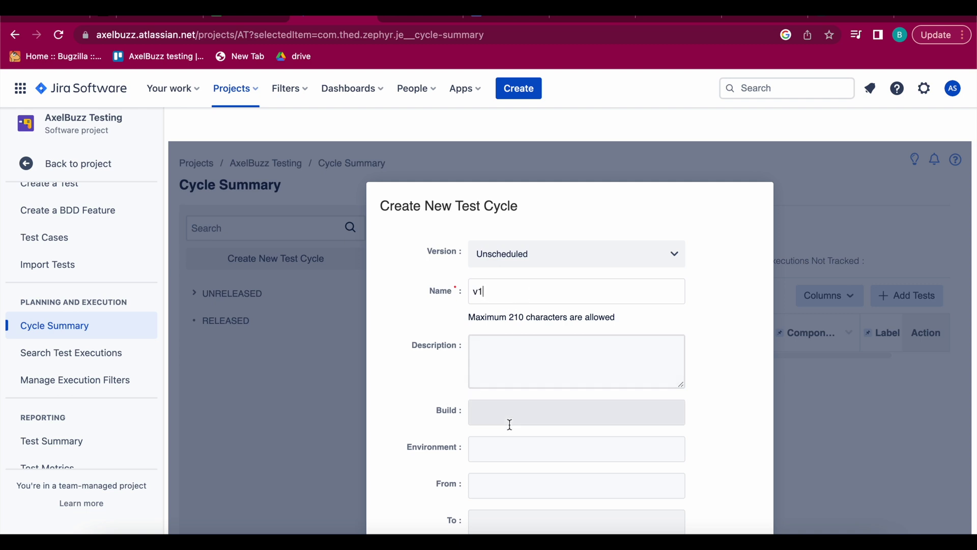
scroll(509, 423, "down", 3)
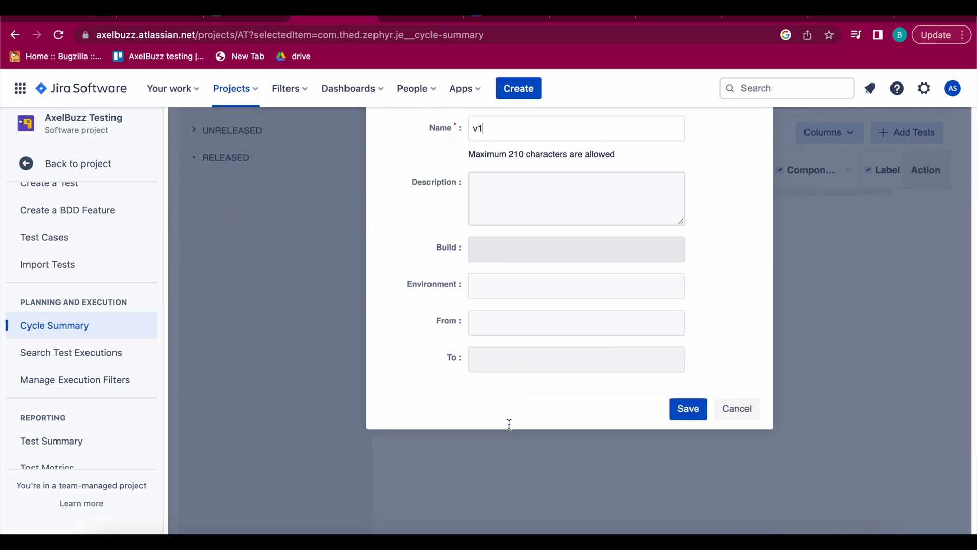
left_click(686, 410)
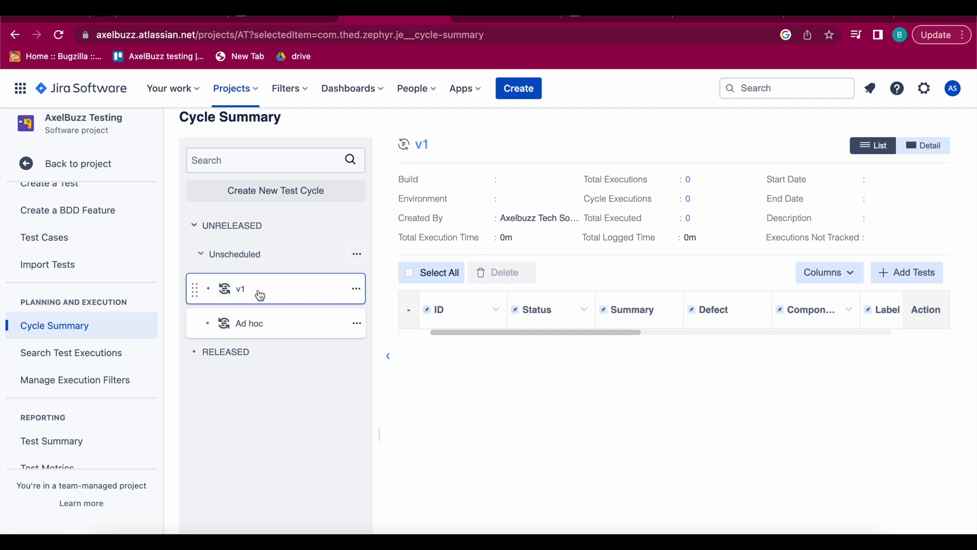
Add a new folder named 'regression' to cycle v1
right_click(358, 292)
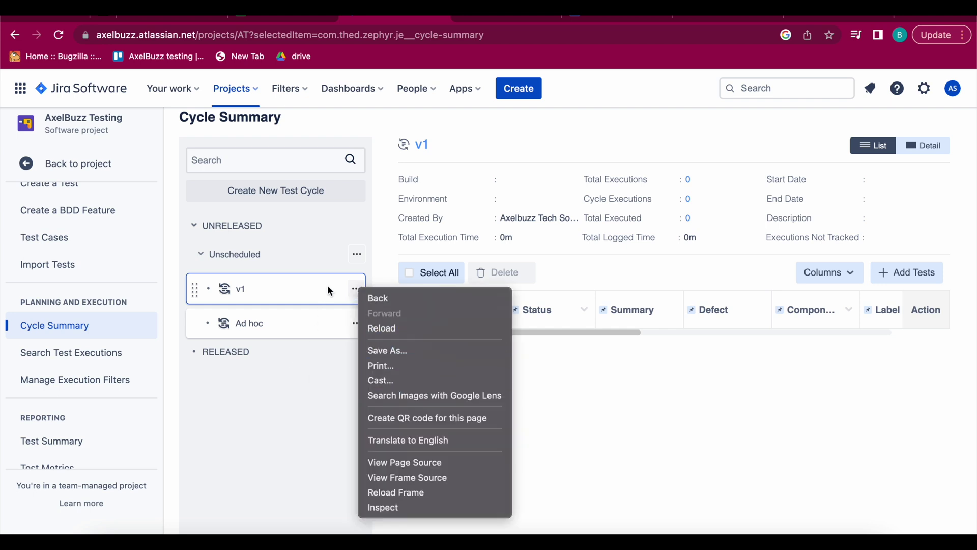
left_click(332, 289)
left_click(355, 291)
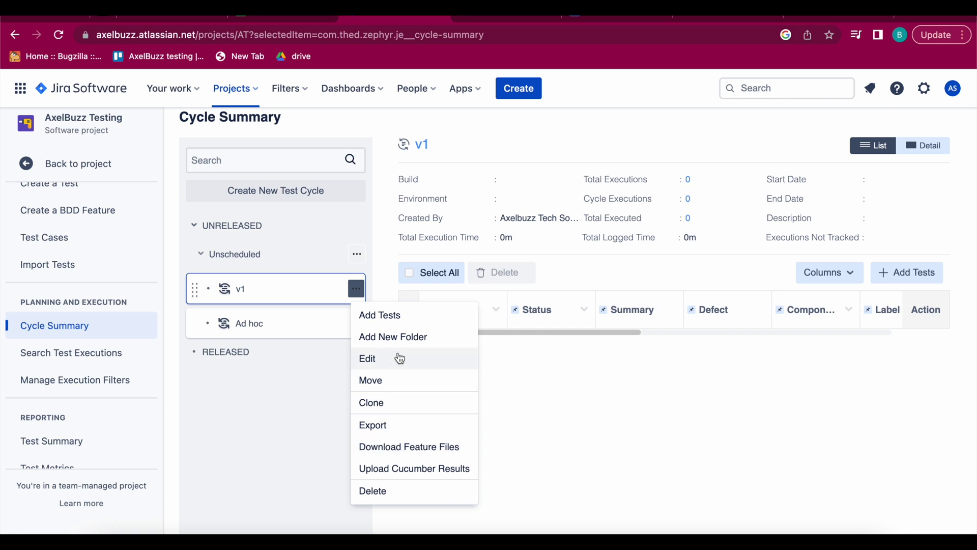
left_click(409, 343)
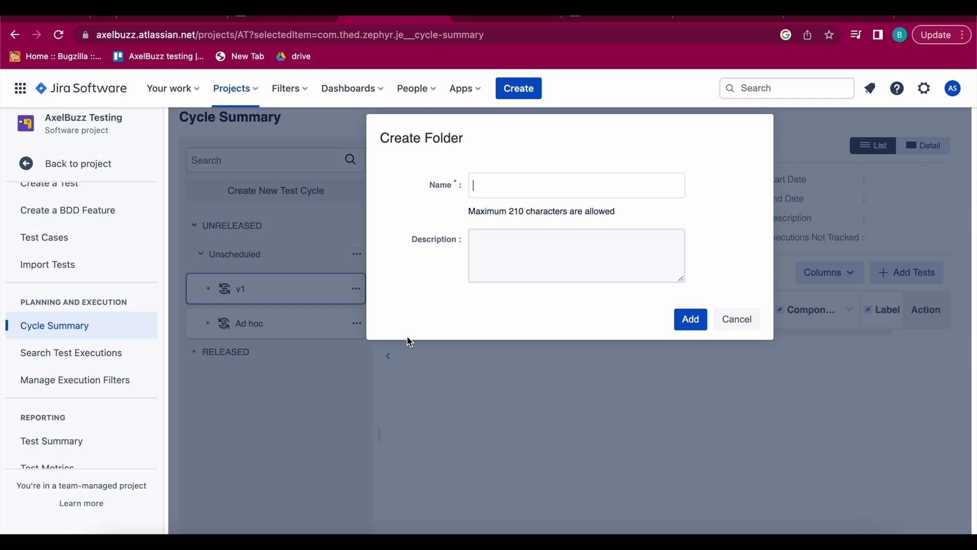
type("regression")
left_click(690, 319)
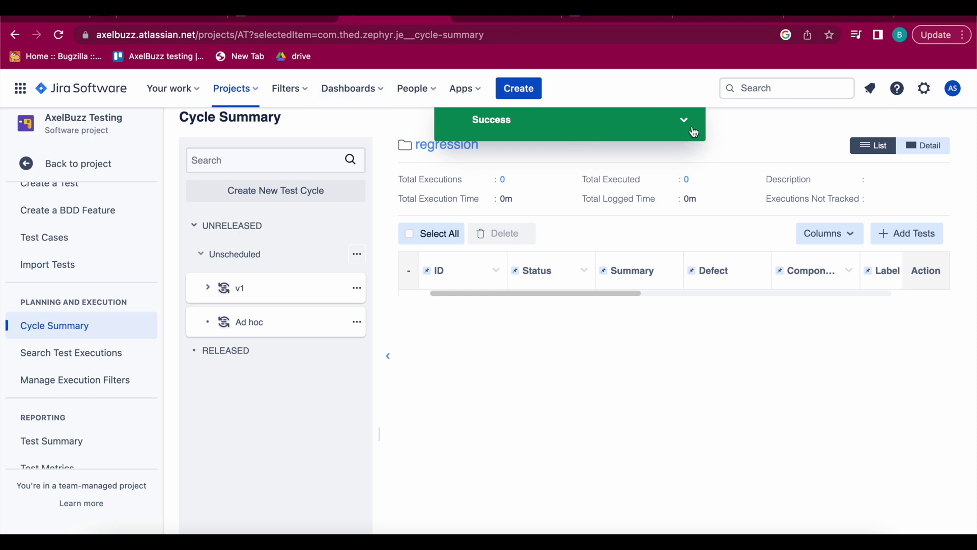
Expand cycle v1 and choose Add Tests from the regression folder's actions menu
left_click(210, 289)
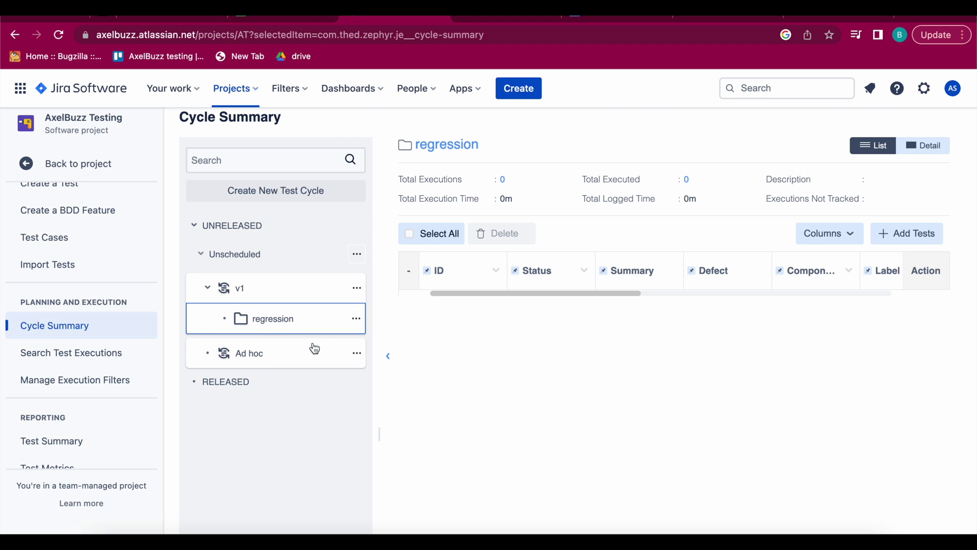
left_click(357, 319)
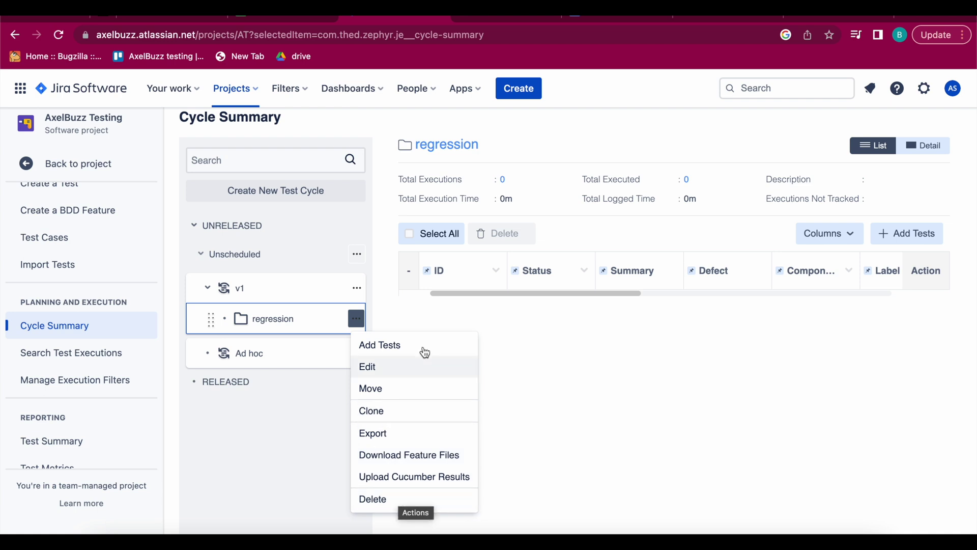
left_click(392, 351)
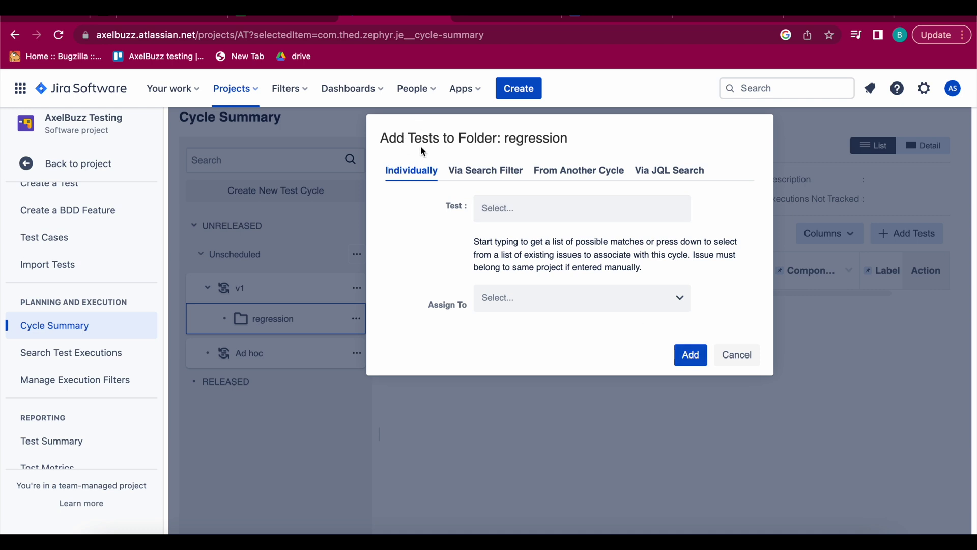
Look over the saved-filter and other-cycle options for adding tests, then return to Individually
left_click(490, 176)
left_click(680, 214)
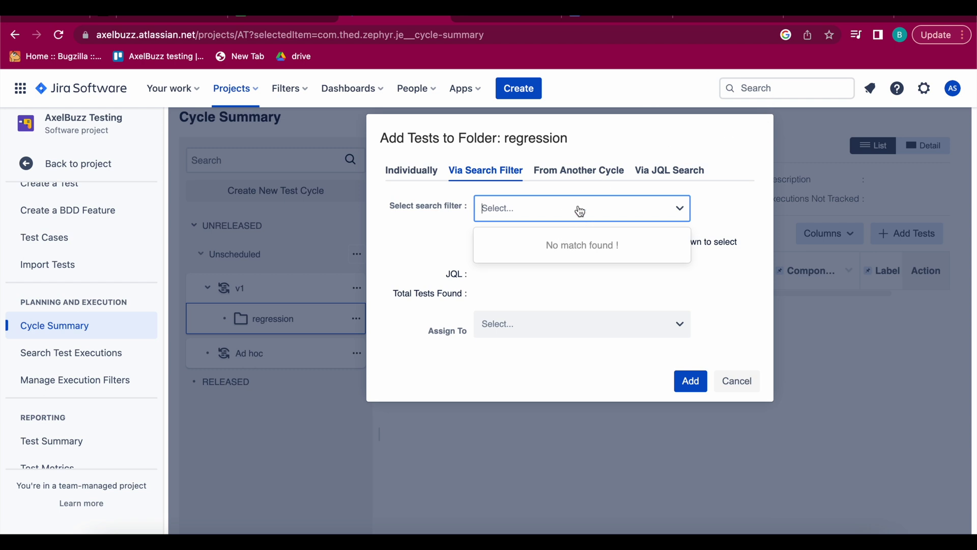
left_click(566, 181)
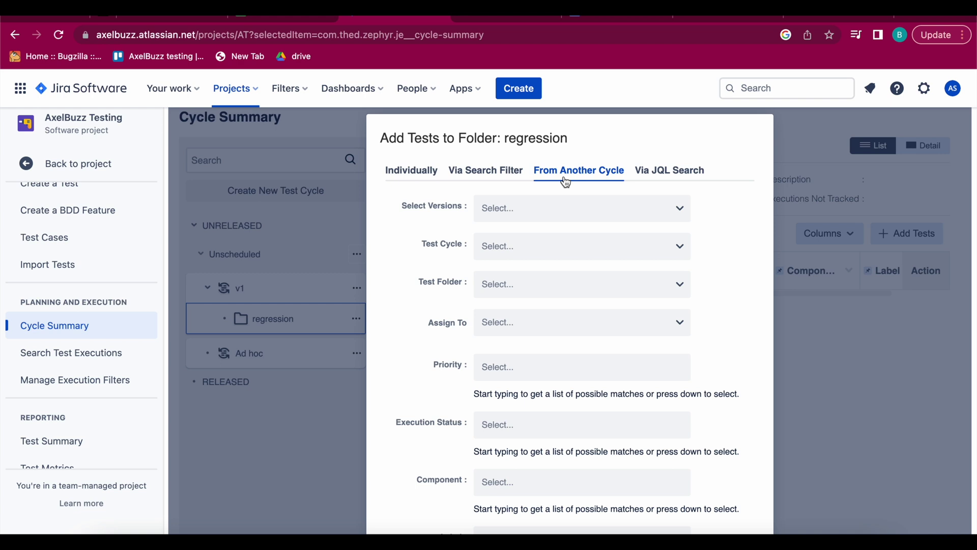
left_click(414, 173)
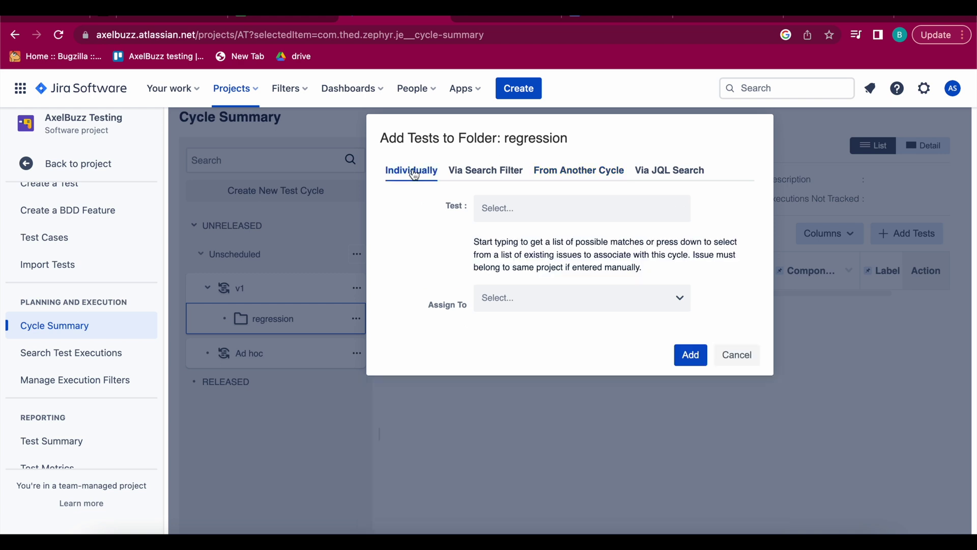
Add test AT-4 'Retrieve the data' to the regression folder and close the status report
left_click(491, 213)
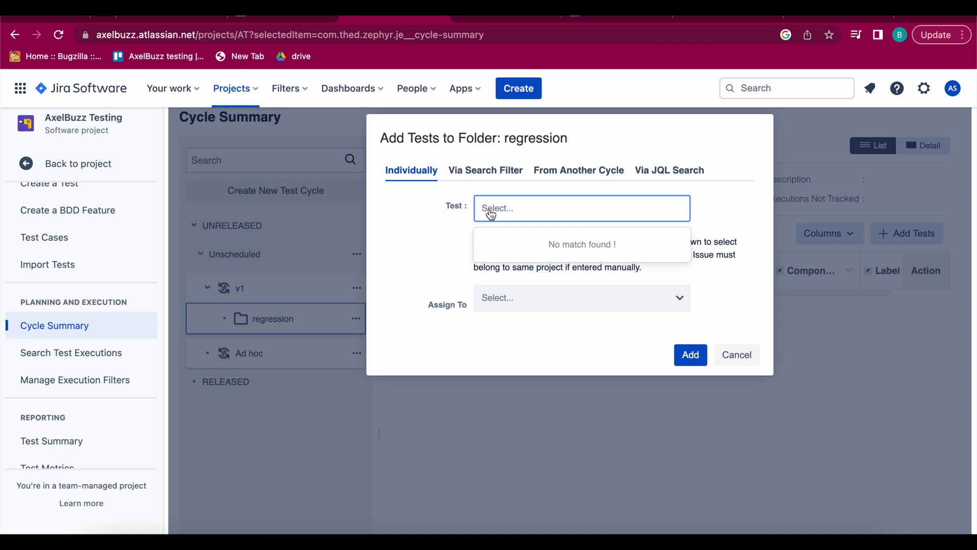
type("A")
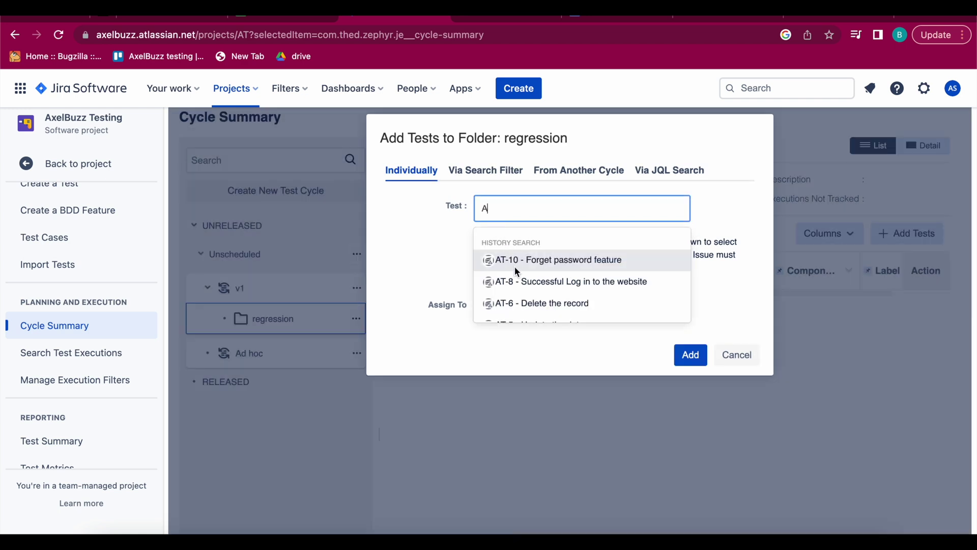
scroll(514, 295, "down", 3)
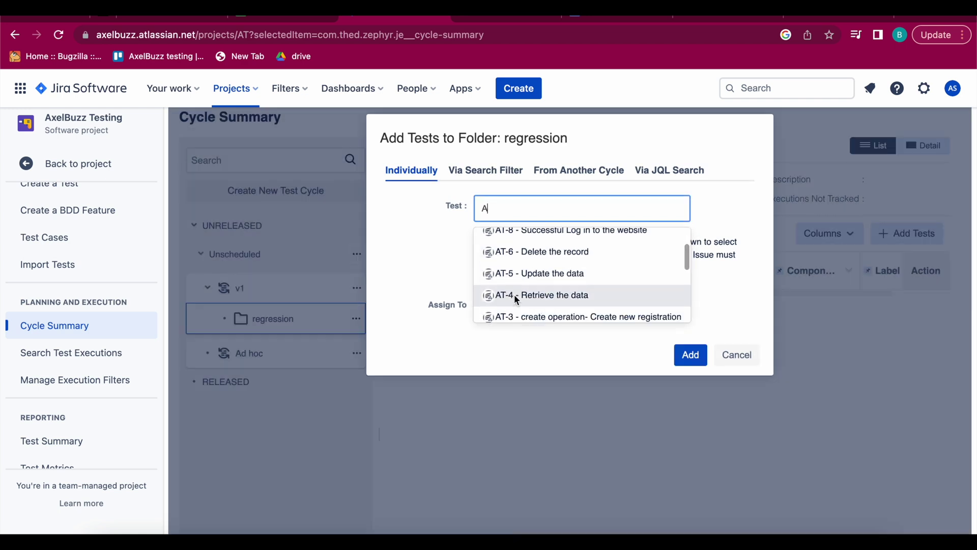
left_click(545, 247)
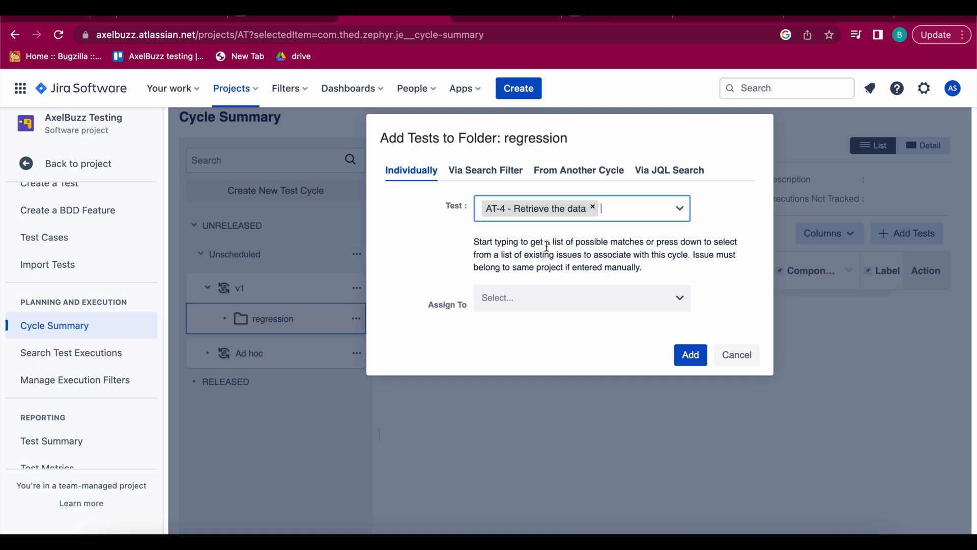
left_click(692, 355)
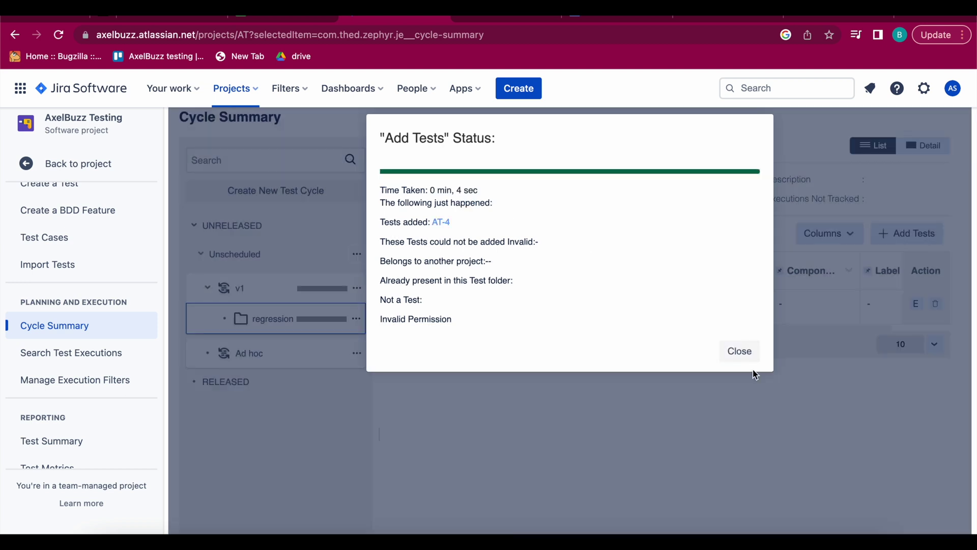
left_click(742, 352)
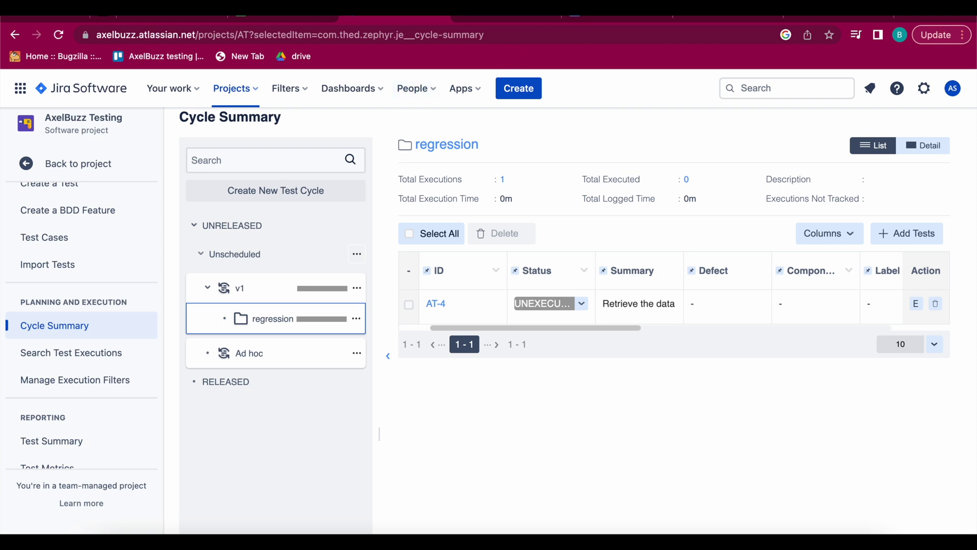
Clone cycle v1 as 'v2' and enter build 002
left_click(352, 323)
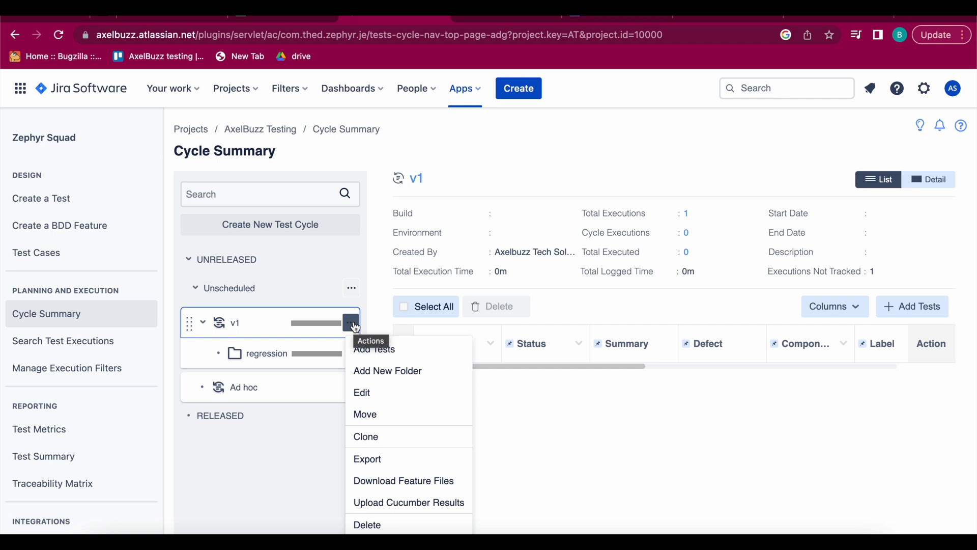
left_click(410, 441)
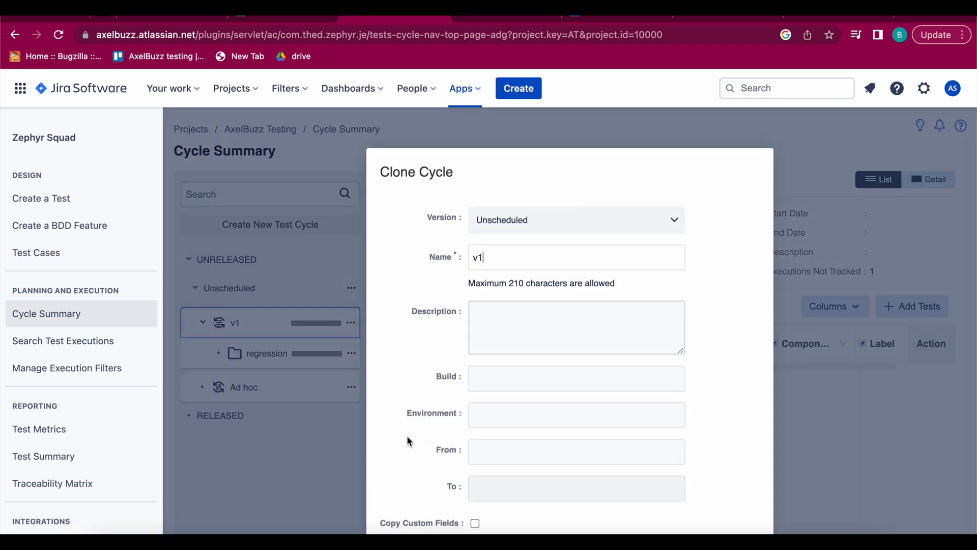
left_click(498, 258)
key("BackSpace")
type("2")
left_click(515, 389)
type("v0")
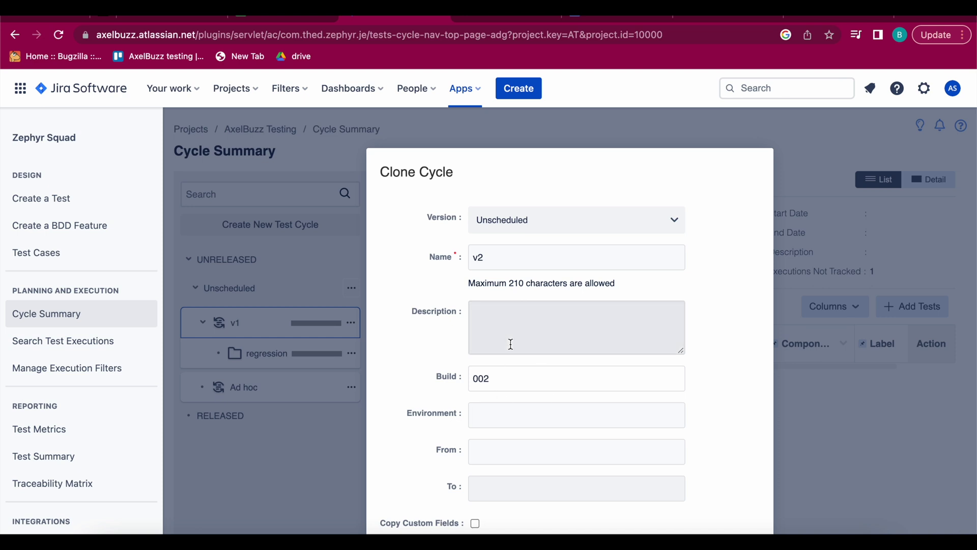
Set the v2 dates from 2023-02-13 to 2023-02-27 and save the clone
scroll(497, 419, "down", 3)
left_click(495, 355)
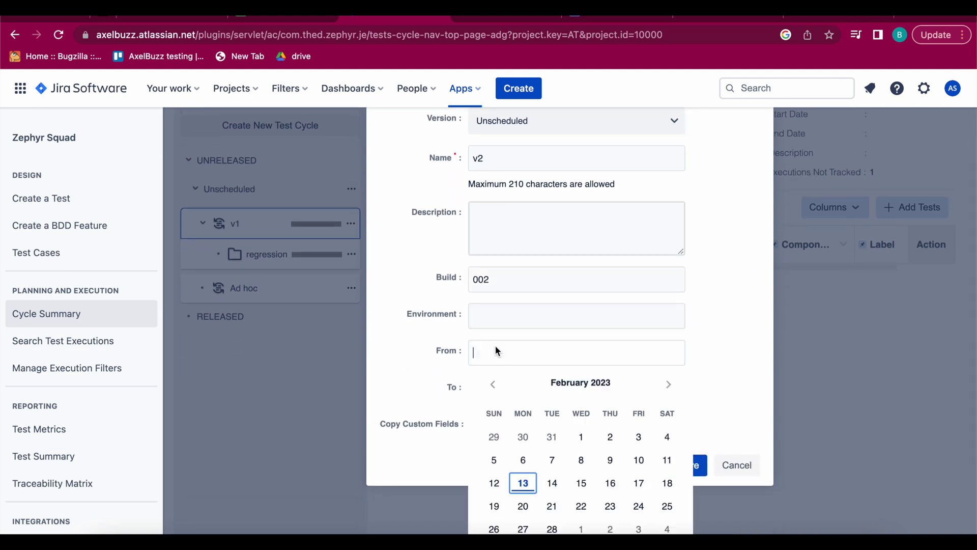
left_click(494, 351)
left_click(494, 351)
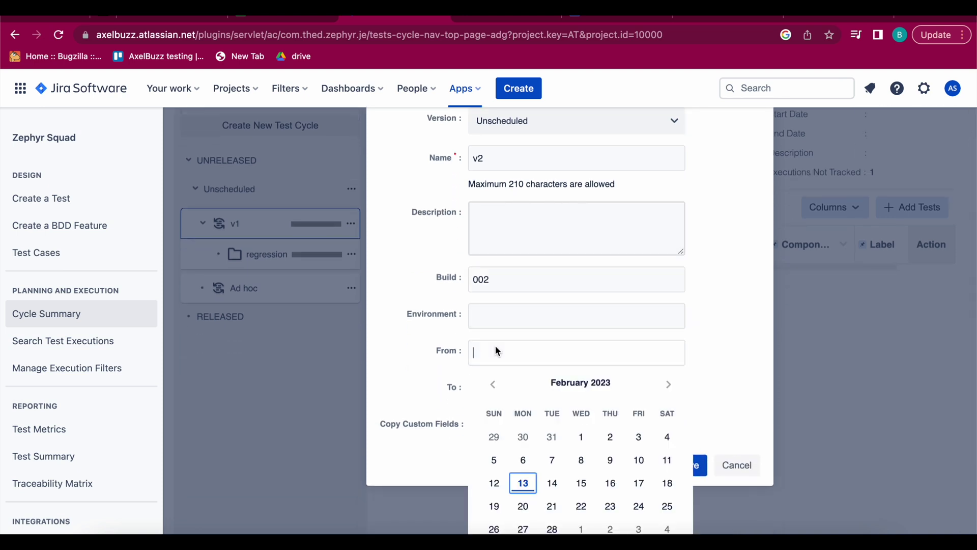
left_click(524, 486)
left_click(500, 383)
scroll(526, 493, "down", 2)
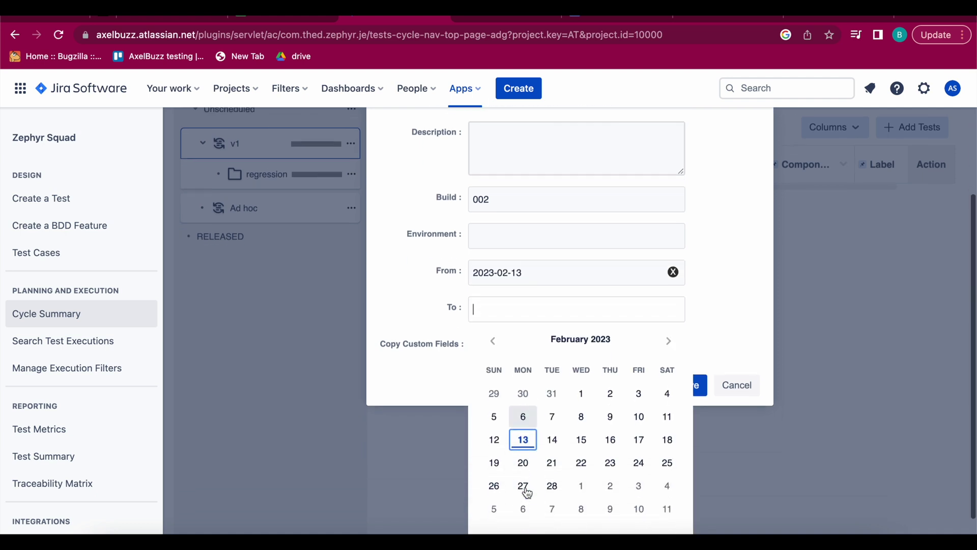
left_click(525, 485)
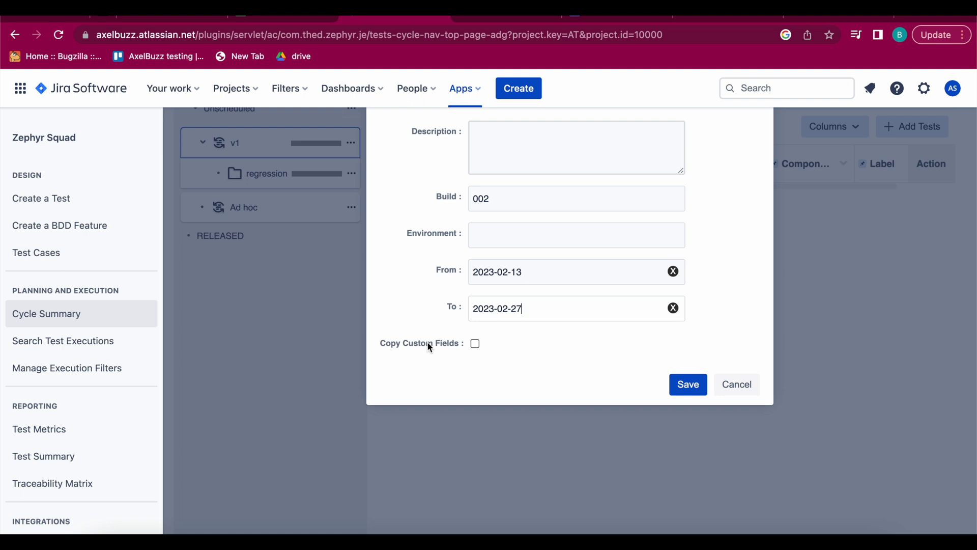
left_click(690, 388)
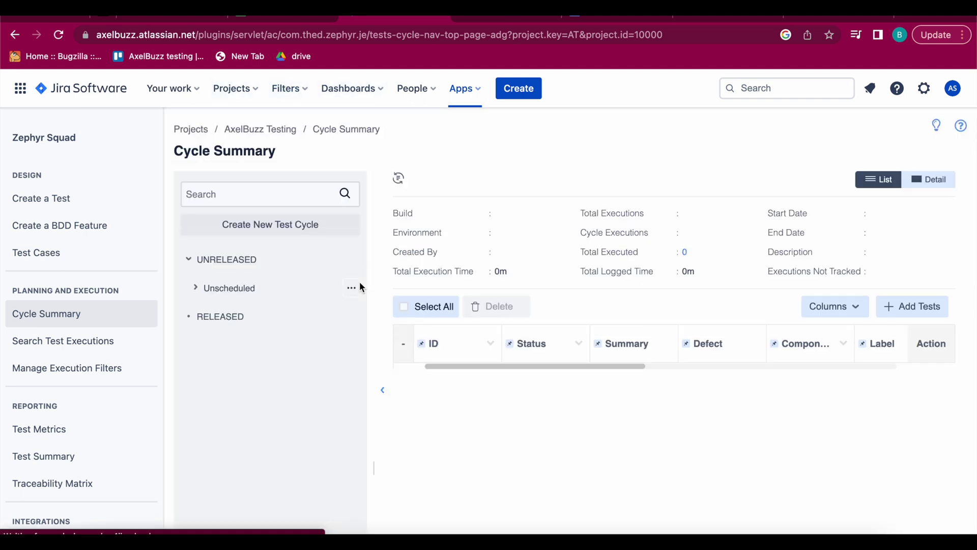
Expand Unscheduled and cycle v2, then open v2's regression folder containing AT-4
left_click(196, 290)
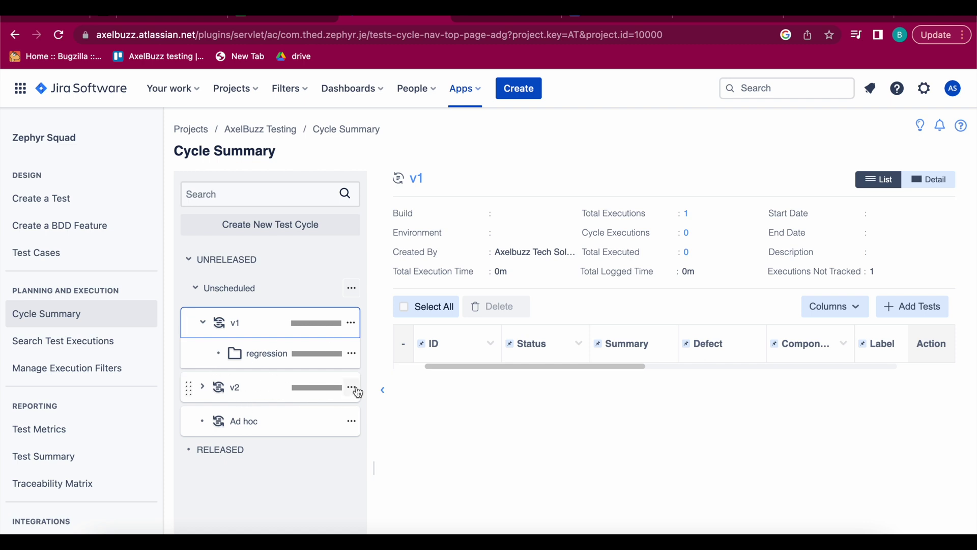
left_click(205, 387)
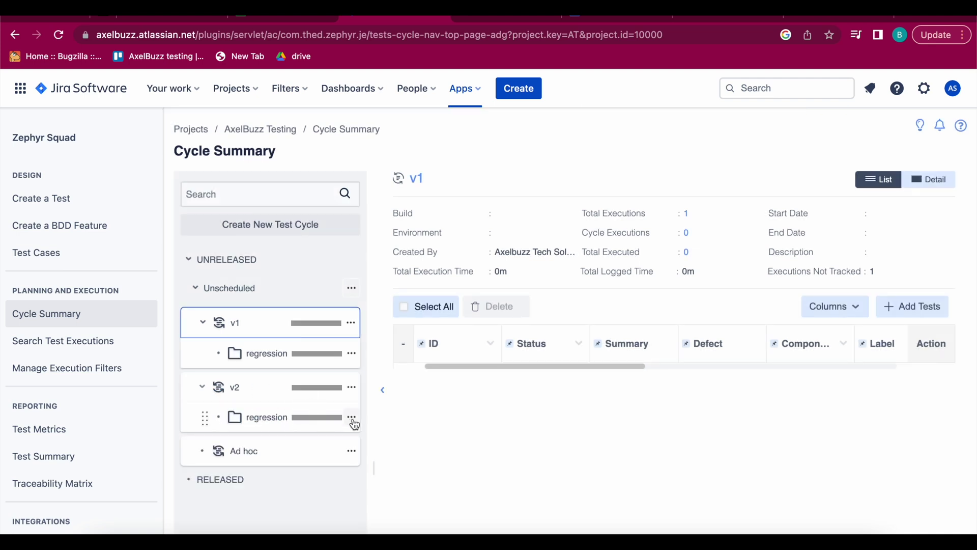
left_click(259, 424)
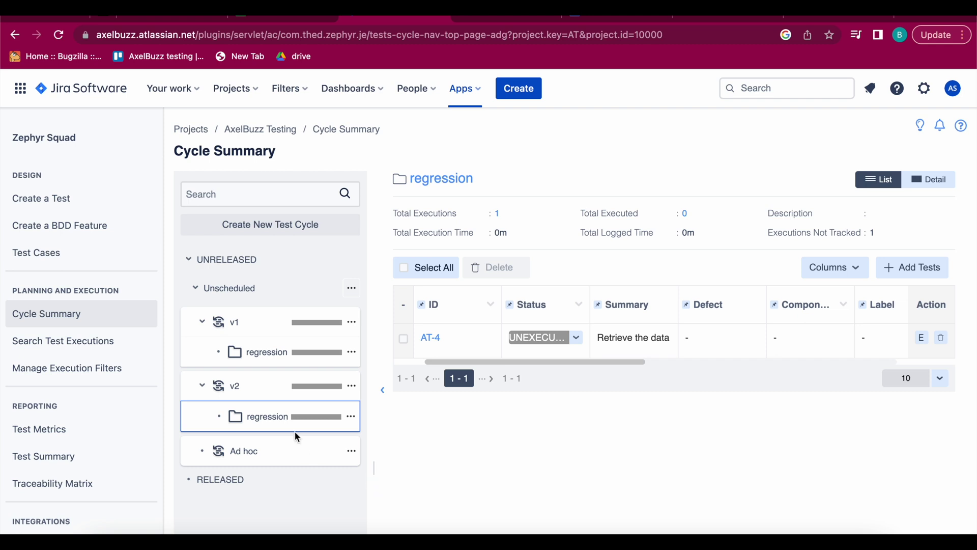
Open the actions menu of v1's regression folder
left_click(351, 450)
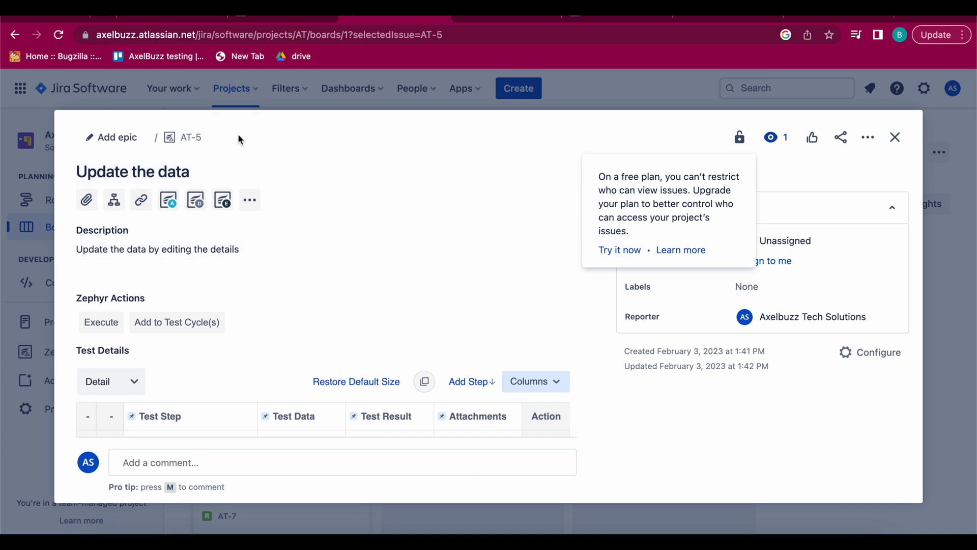
Choose Add to Test Cycle(s) from test AT-5's actions menu
left_click(868, 137)
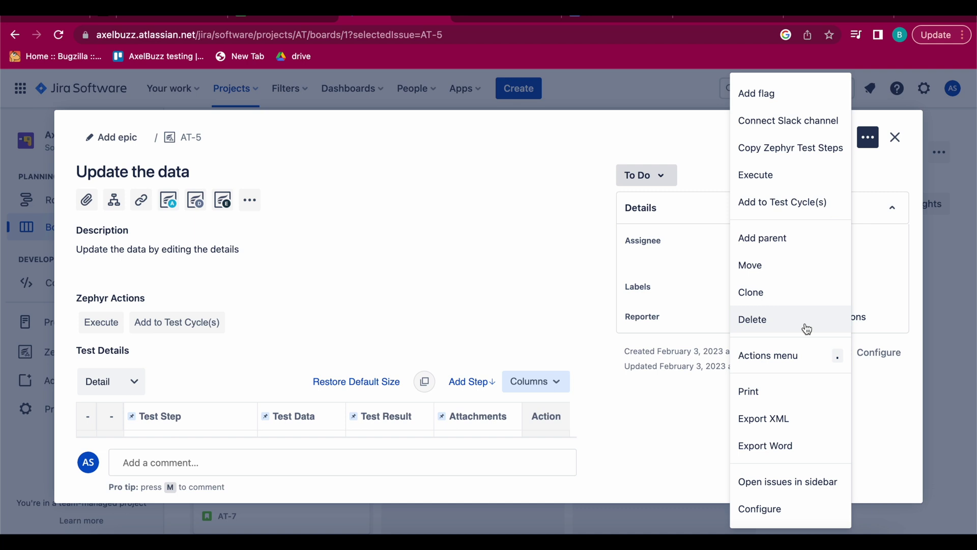
left_click(820, 206)
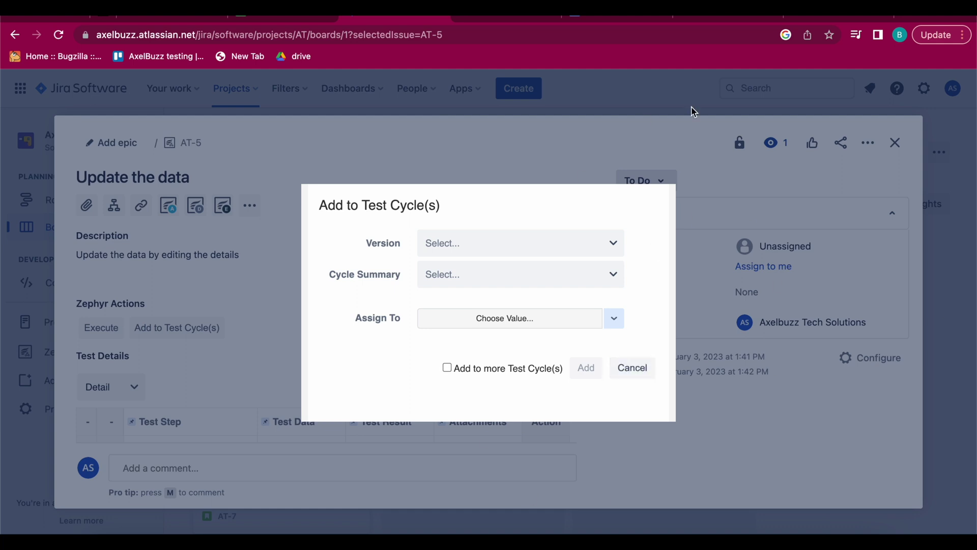
Review the Version, Cycle and Assignee choices, tick Add to more Test Cycle(s), then dismiss the dialog
left_click(461, 245)
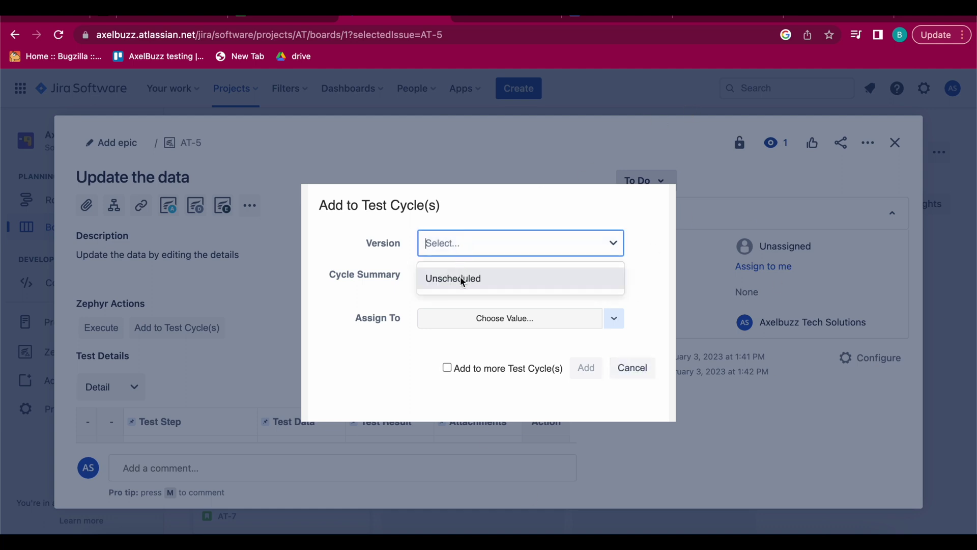
left_click(455, 253)
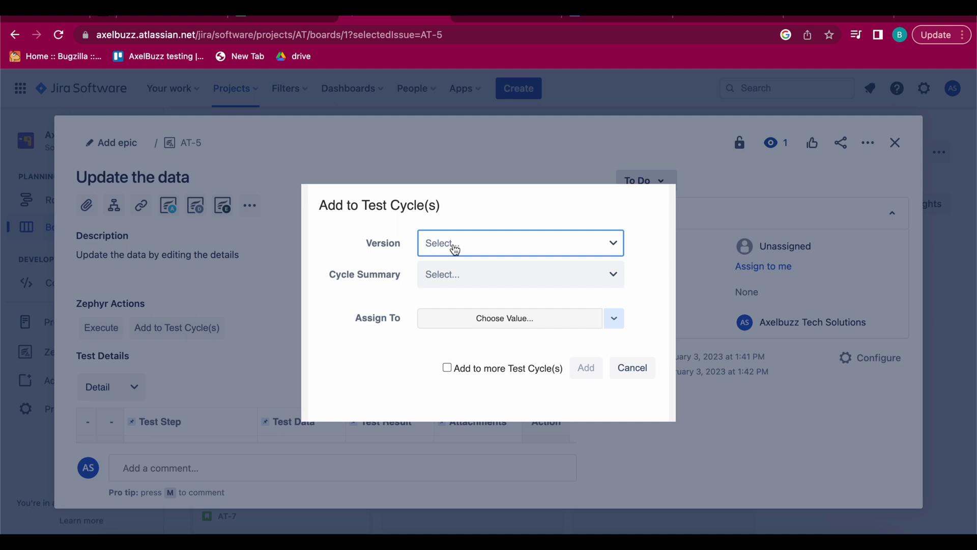
left_click(459, 282)
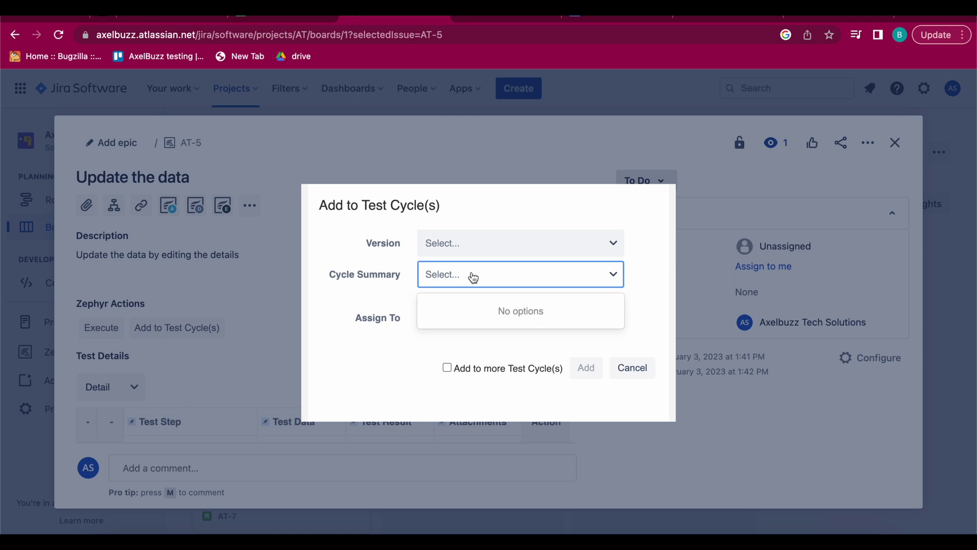
type("regression")
left_click(479, 288)
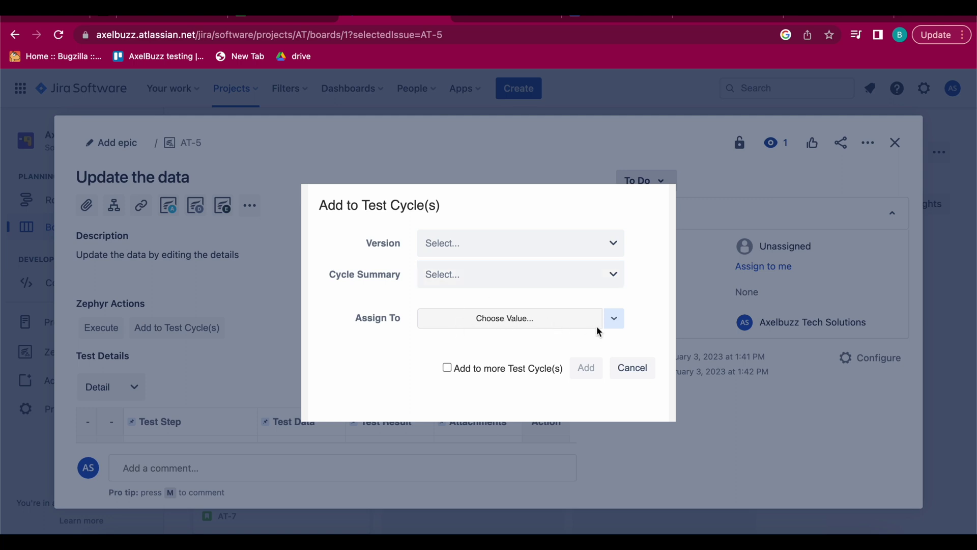
left_click(615, 319)
left_click(615, 320)
left_click(485, 370)
left_click(615, 324)
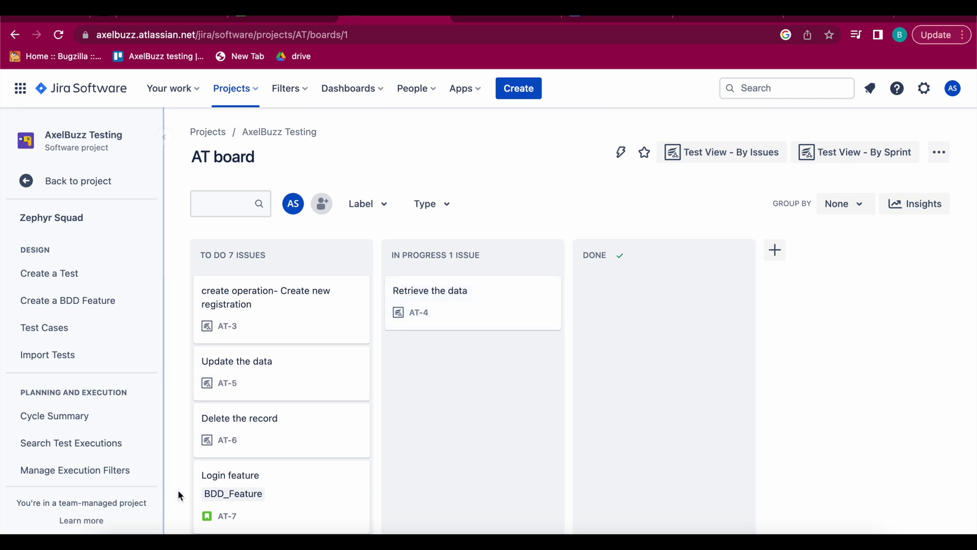
Show the project's test cases AT-3 through AT-10 in the advanced issue search
left_click(60, 331)
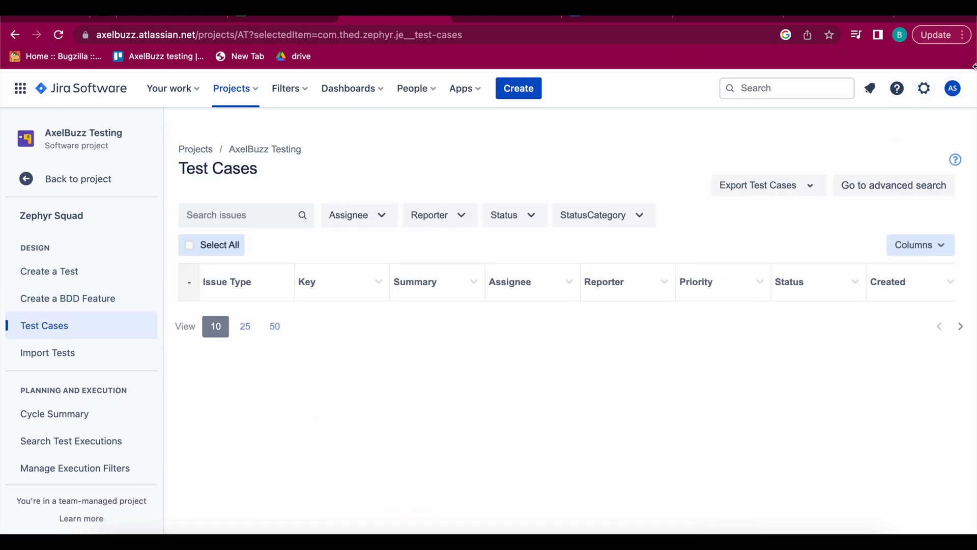
left_click(911, 188)
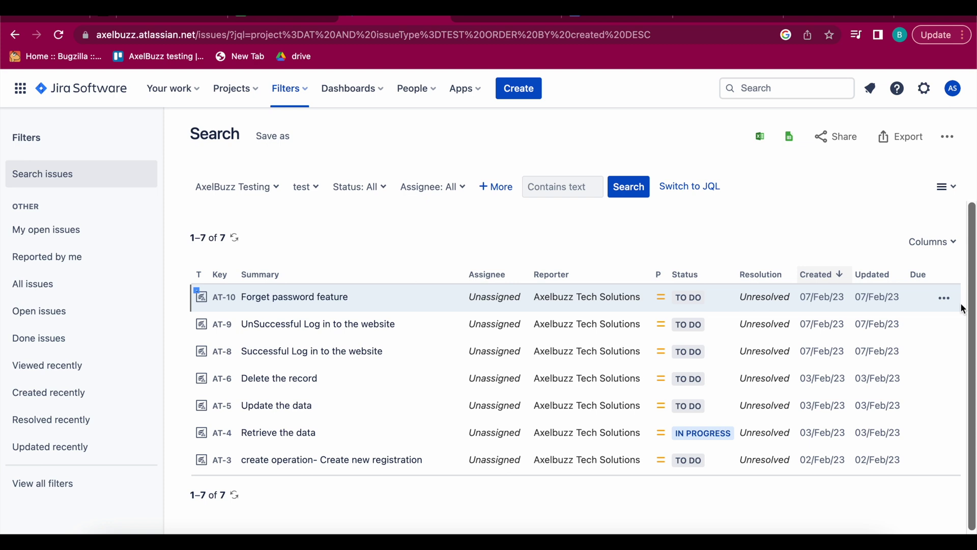
From AT-10's row actions menu, open Add to Test Cycle(s) for the Forget password feature test
left_click(945, 301)
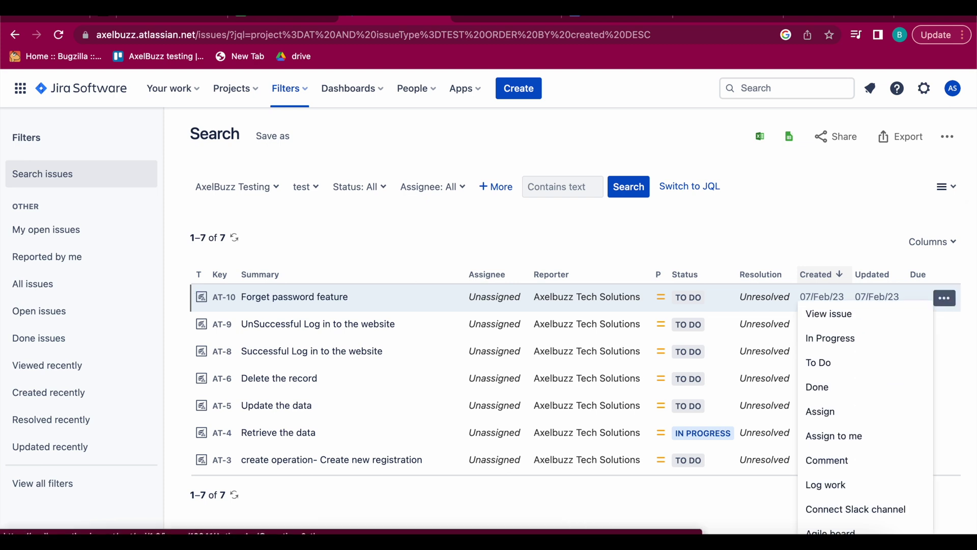
scroll(832, 465, "down", 5)
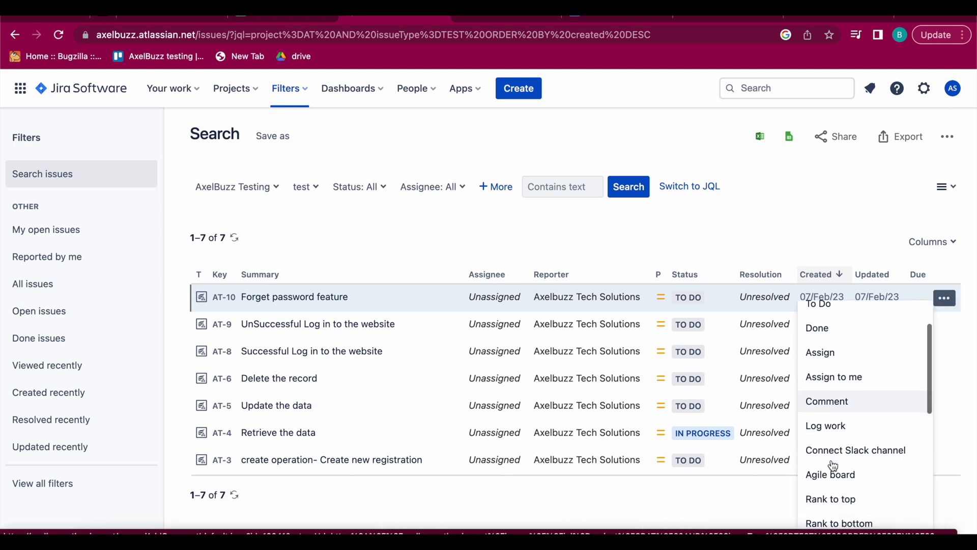
scroll(832, 466, "up", 3)
scroll(832, 466, "up", 2)
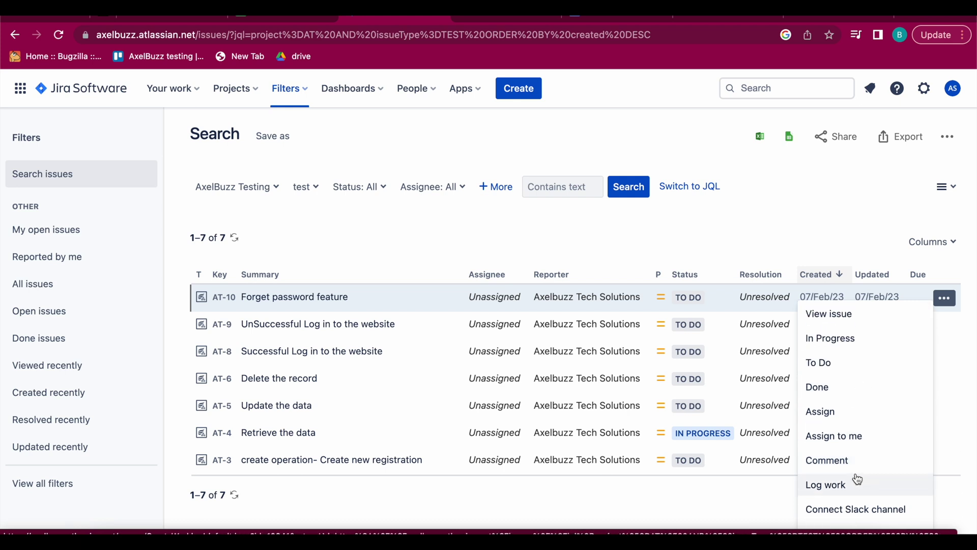
scroll(858, 478, "down", 5)
scroll(858, 478, "down", 6)
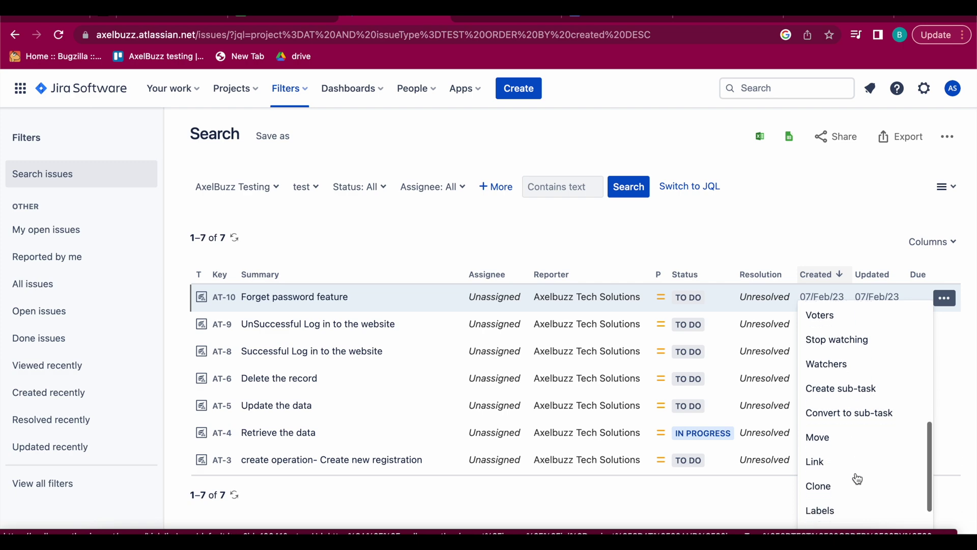
scroll(858, 479, "down", 3)
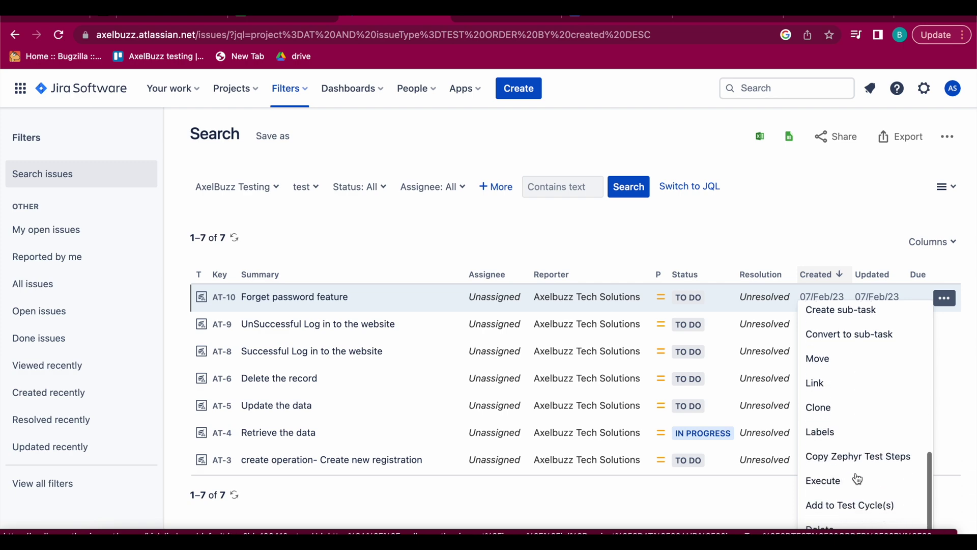
left_click(850, 505)
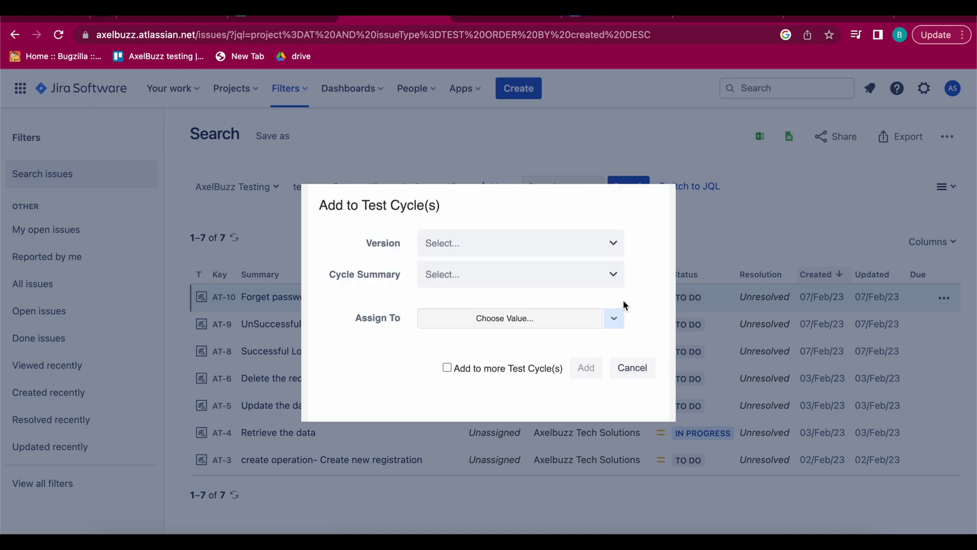
Set Version to Unscheduled and Cycle Summary to v1, choosing Create New Folder as the test folder
left_click(499, 281)
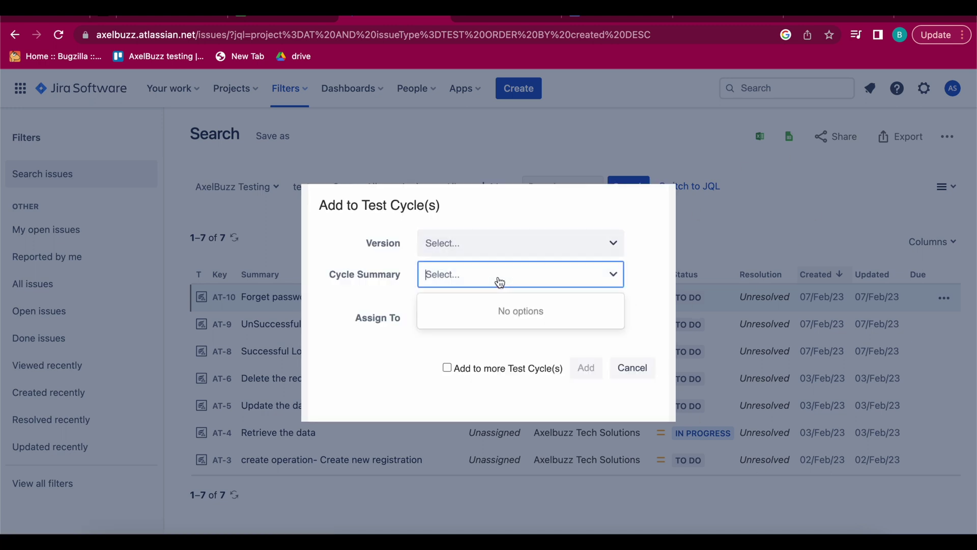
left_click(499, 254)
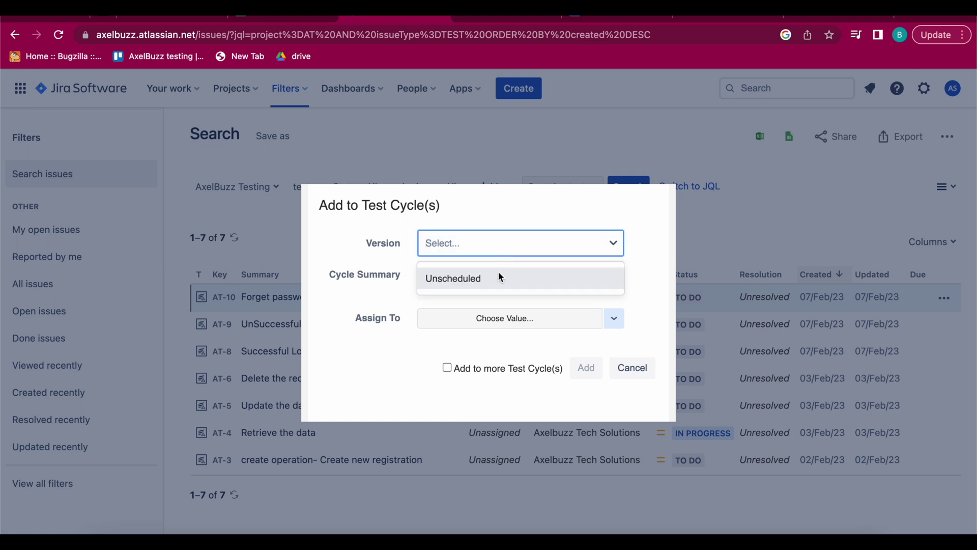
left_click(498, 273)
left_click(499, 278)
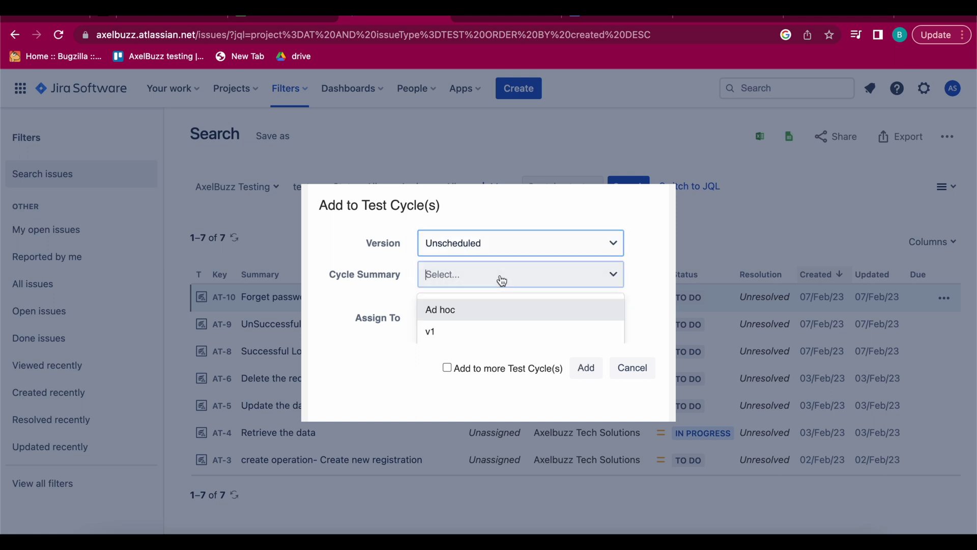
left_click(472, 332)
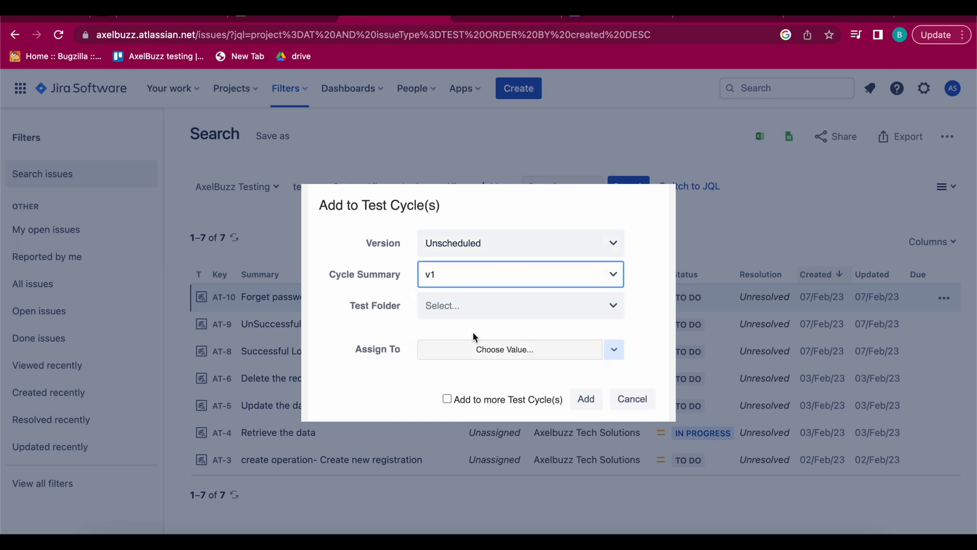
left_click(463, 317)
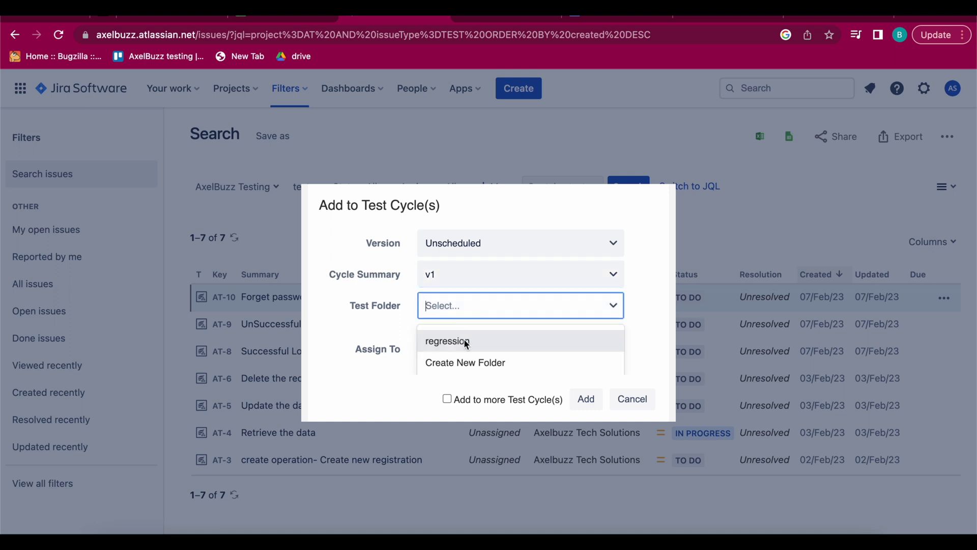
left_click(464, 340)
left_click(466, 318)
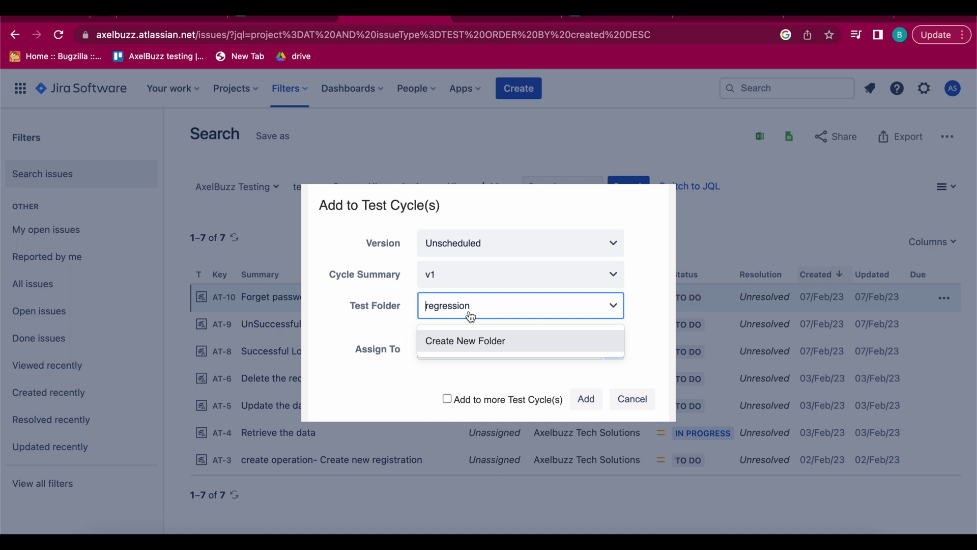
left_click(472, 342)
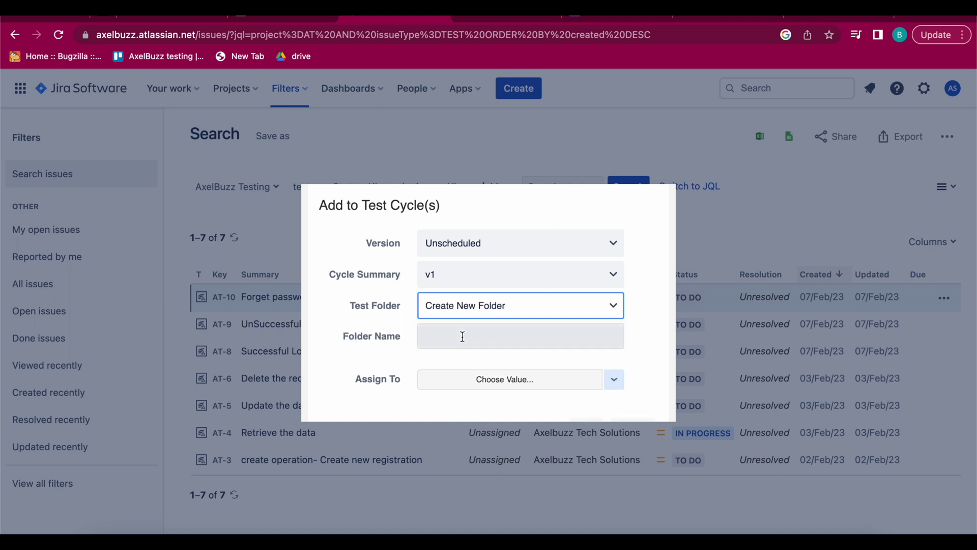
Enter the new folder name smoke, fixing a typo and reselecting Create New Folder
type("smke")
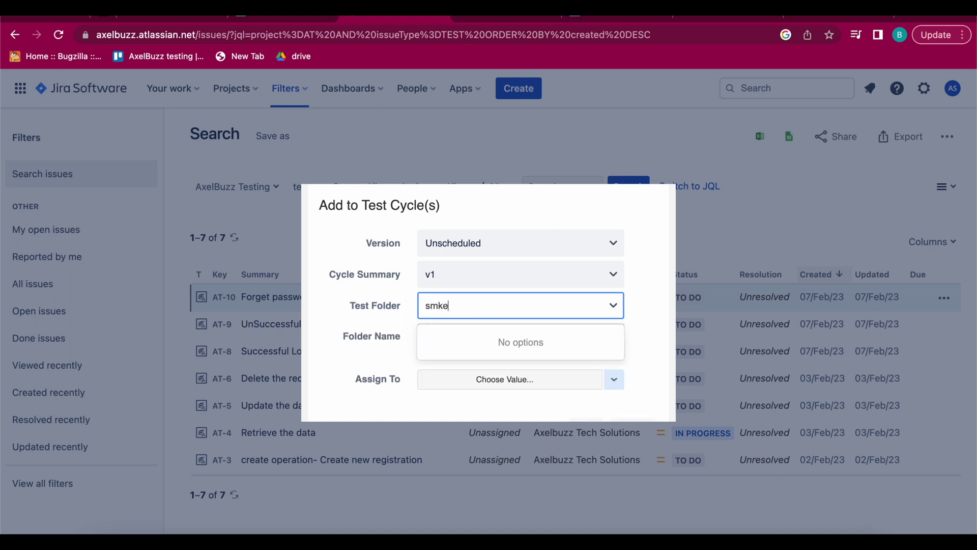
key("BackSpace")
key("BackSpace")
type("oke")
left_click(482, 315)
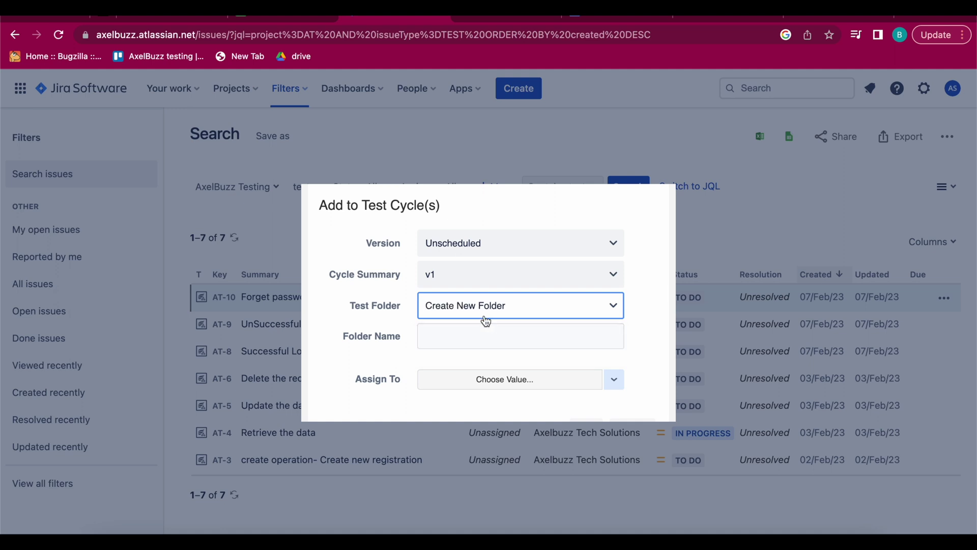
left_click(480, 308)
left_click(465, 341)
left_click(461, 336)
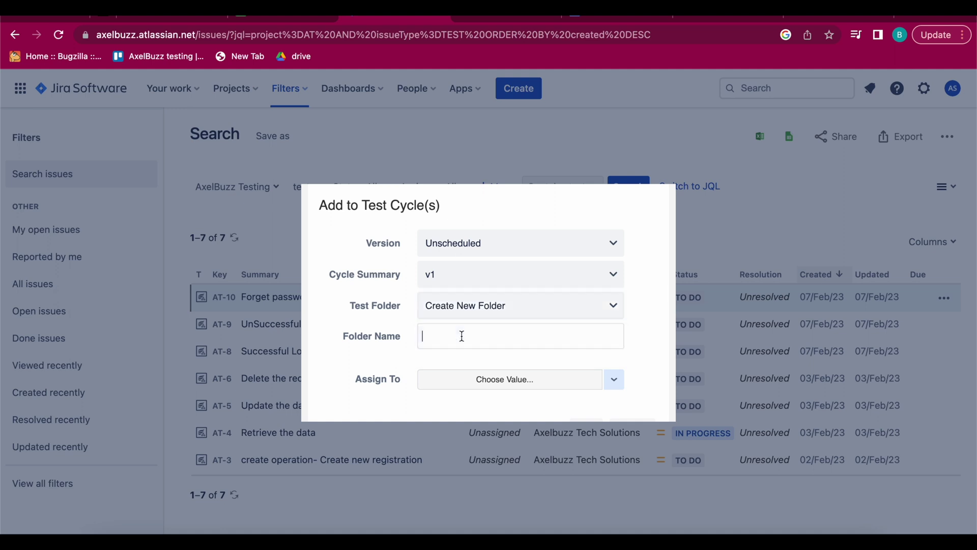
type("smoke")
Reselect cycle v1 and Create New Folder, entering smoke as the folder name
left_click(614, 379)
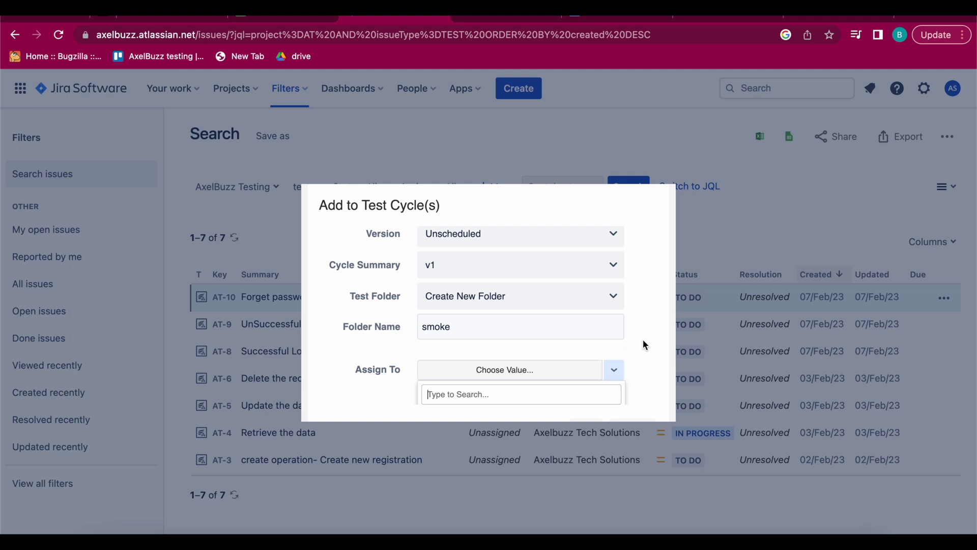
scroll(643, 344, "down", 1)
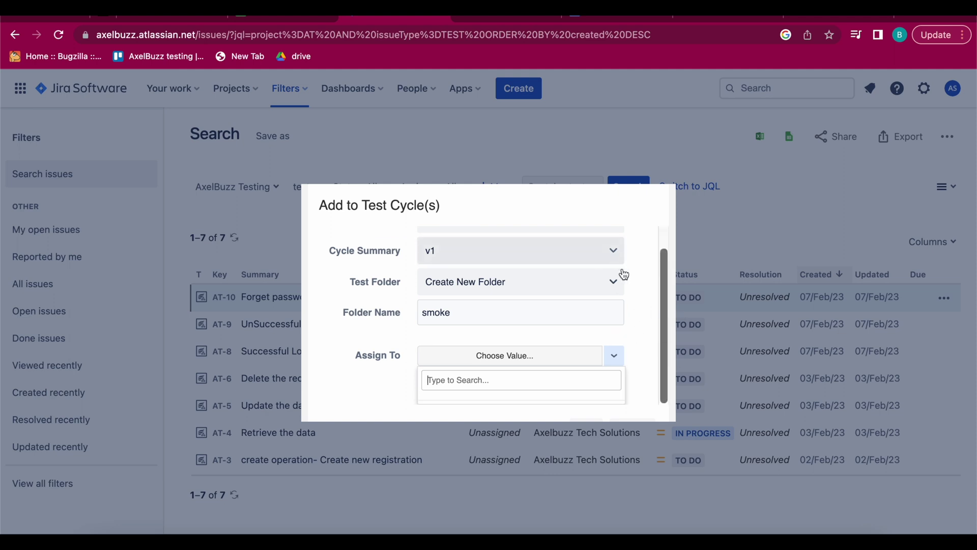
scroll(624, 275, "up", 2)
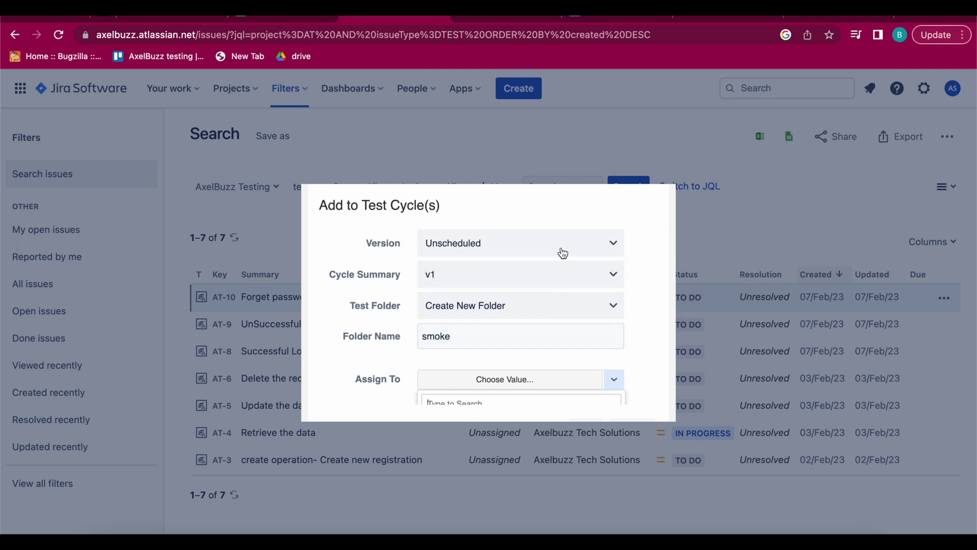
left_click(554, 280)
left_click(539, 338)
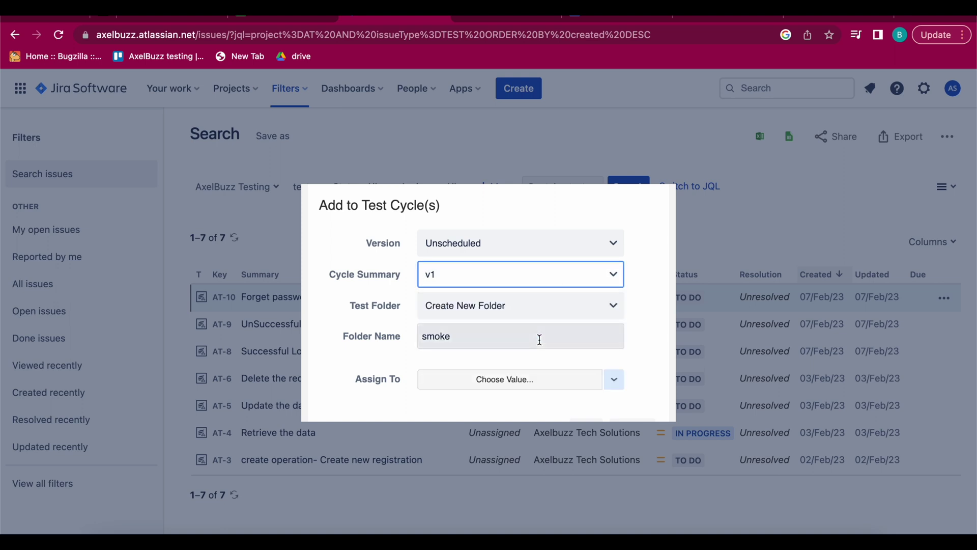
left_click(530, 312)
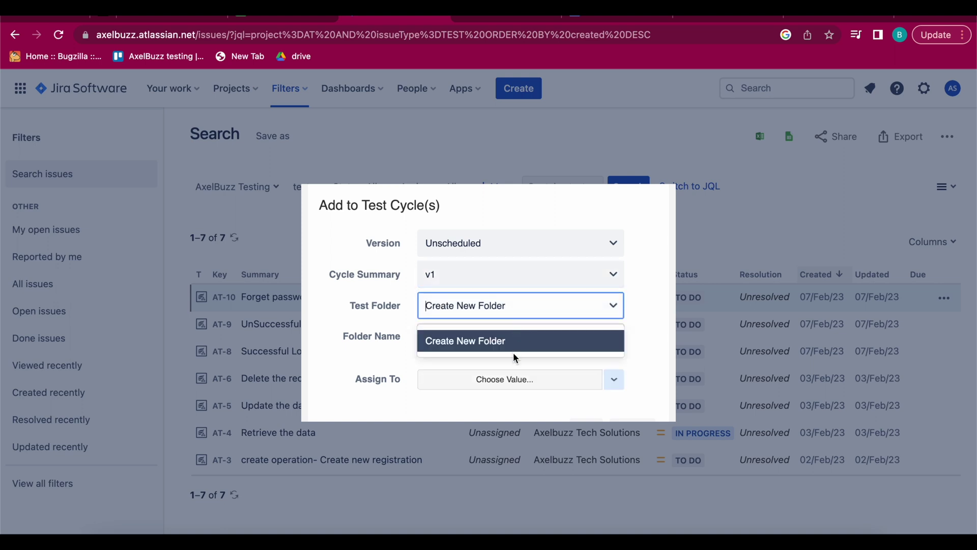
left_click(603, 348)
type("smoke")
left_click(479, 340)
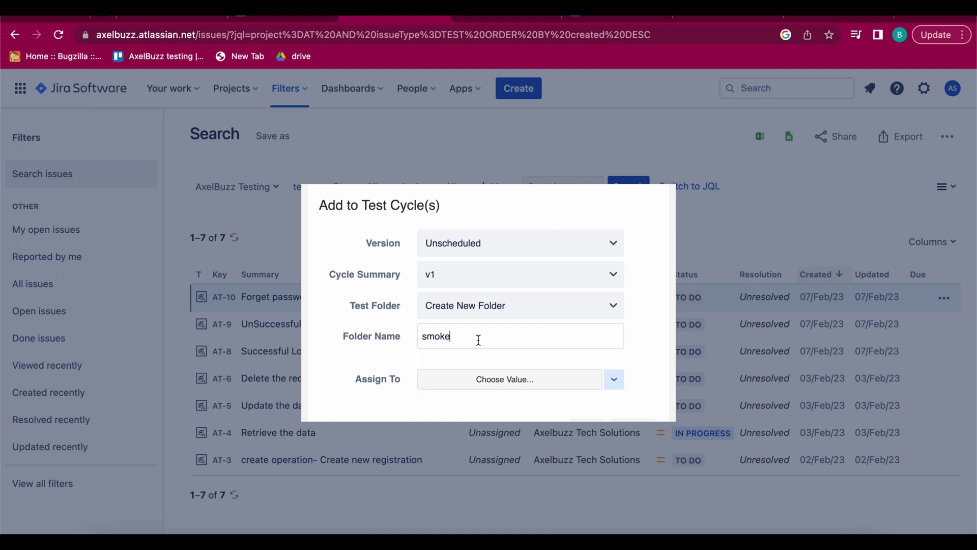
scroll(512, 358, "down", 1)
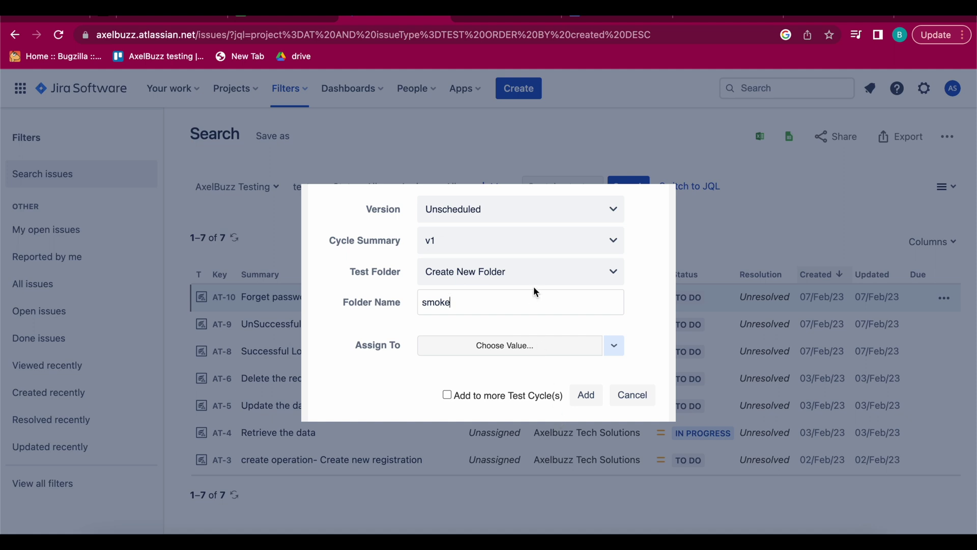
Add AT-10 to v1's new smoke folder and open that folder to see it listed
left_click(586, 396)
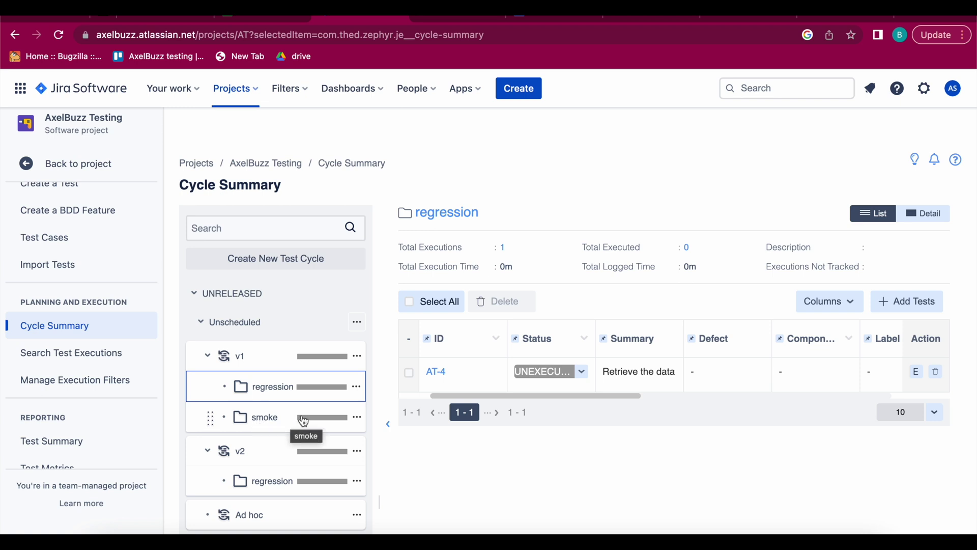
mouse_move(324, 419)
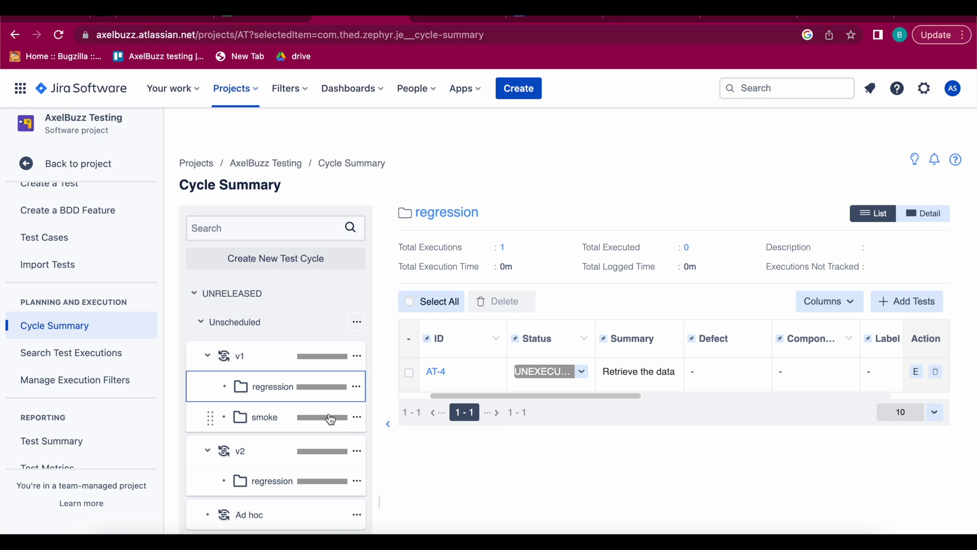
left_click(277, 418)
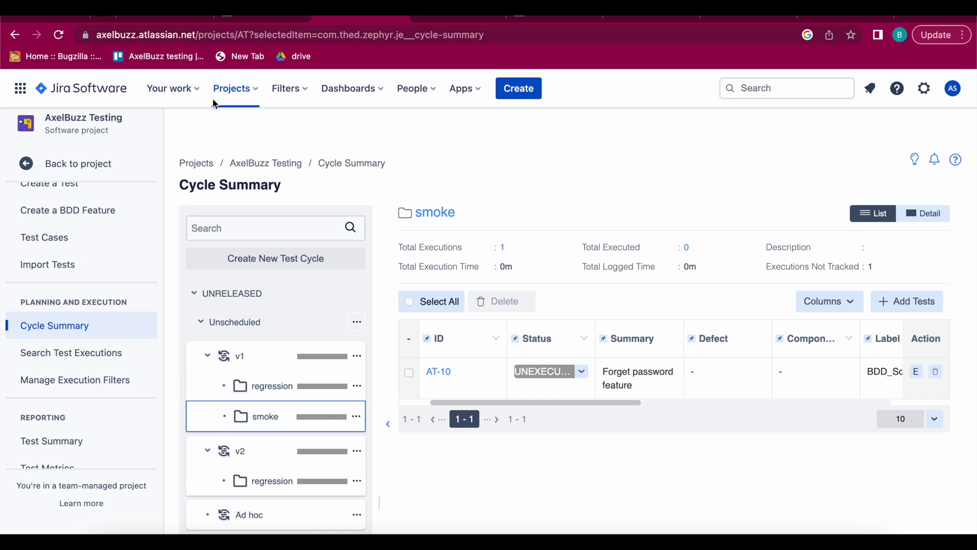
scroll(95, 246, "up", 2)
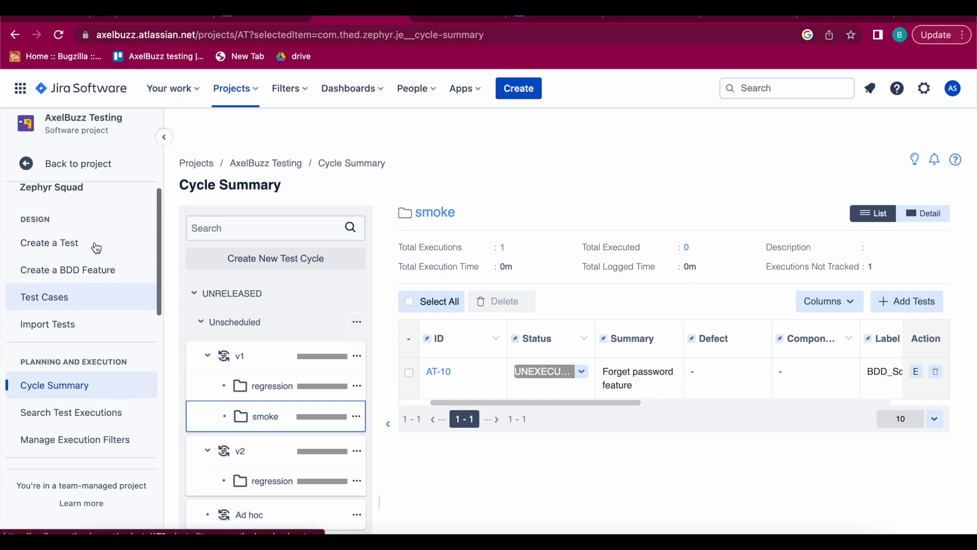
Return to the advanced search of test cases and open the actions menu on AT-9
left_click(77, 304)
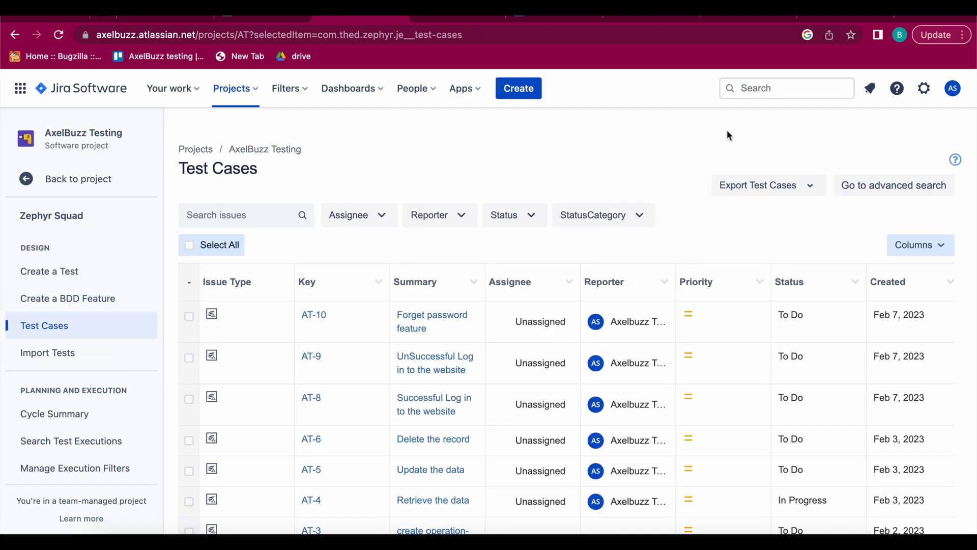
left_click(901, 188)
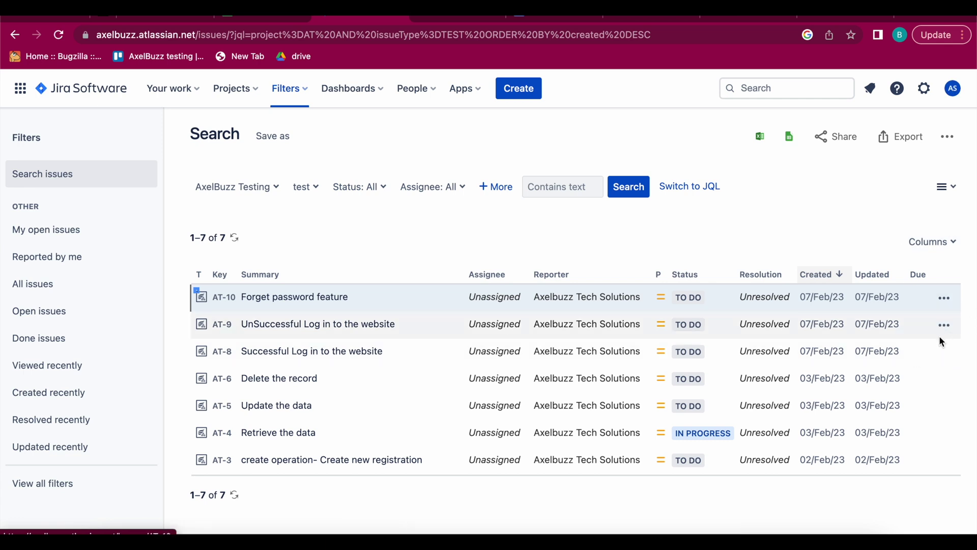
left_click(944, 328)
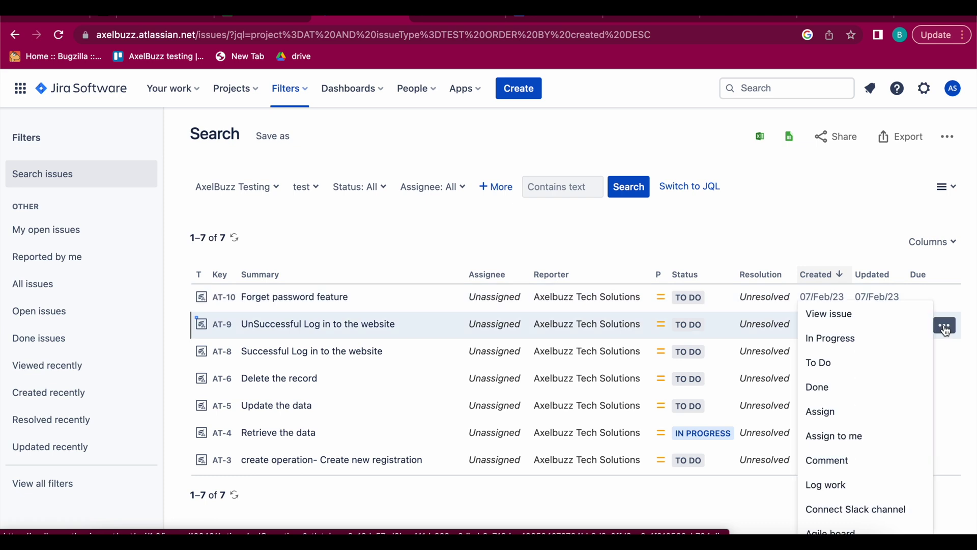
scroll(810, 451, "down", 2)
scroll(811, 451, "down", 5)
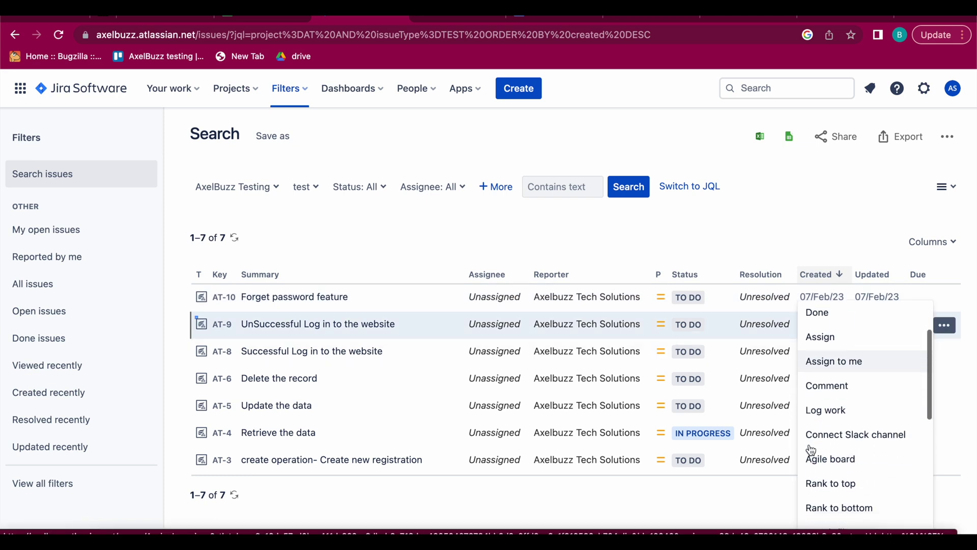
scroll(810, 450, "down", 3)
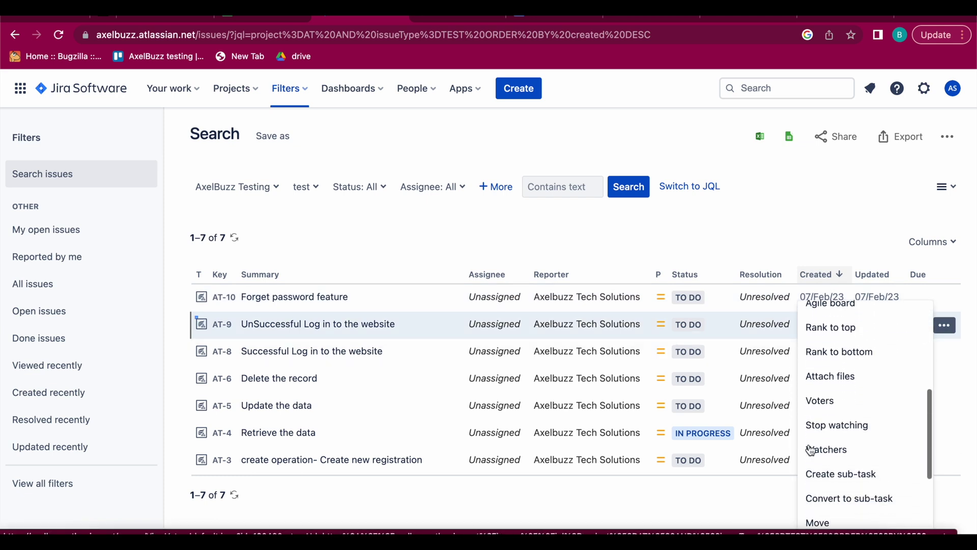
scroll(845, 488, "down", 2)
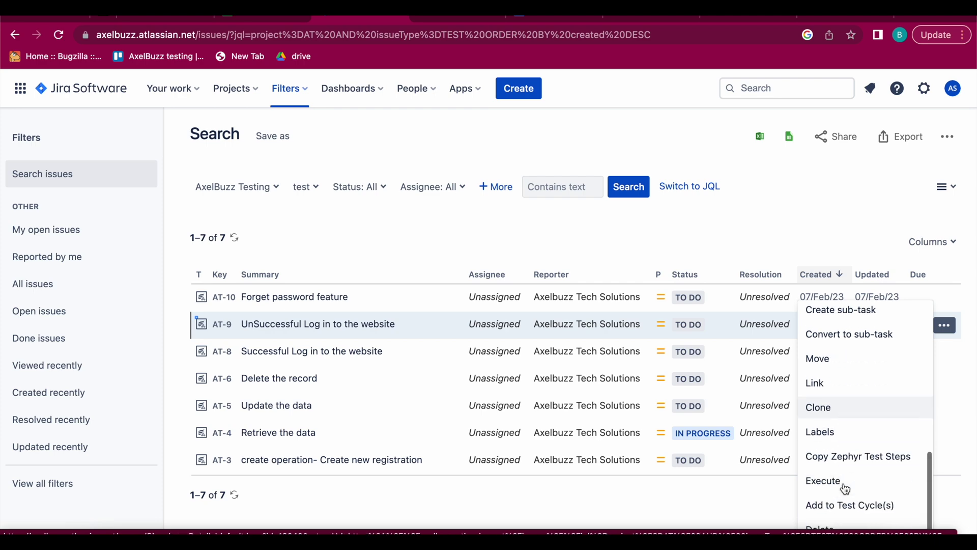
Execute AT-9 via Add to Existing/New Test Cycle, targeting Unscheduled, cycle v1, folder smoke
left_click(845, 488)
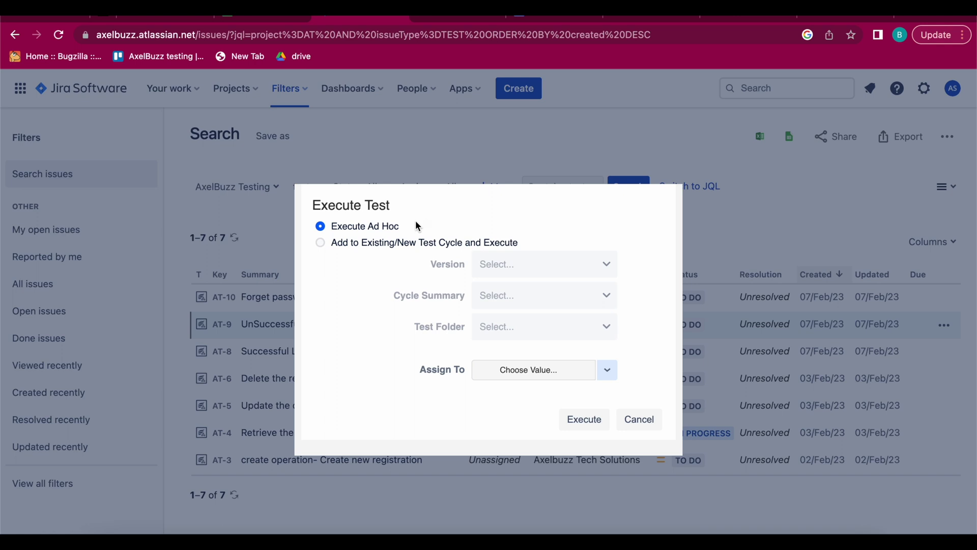
left_click(320, 244)
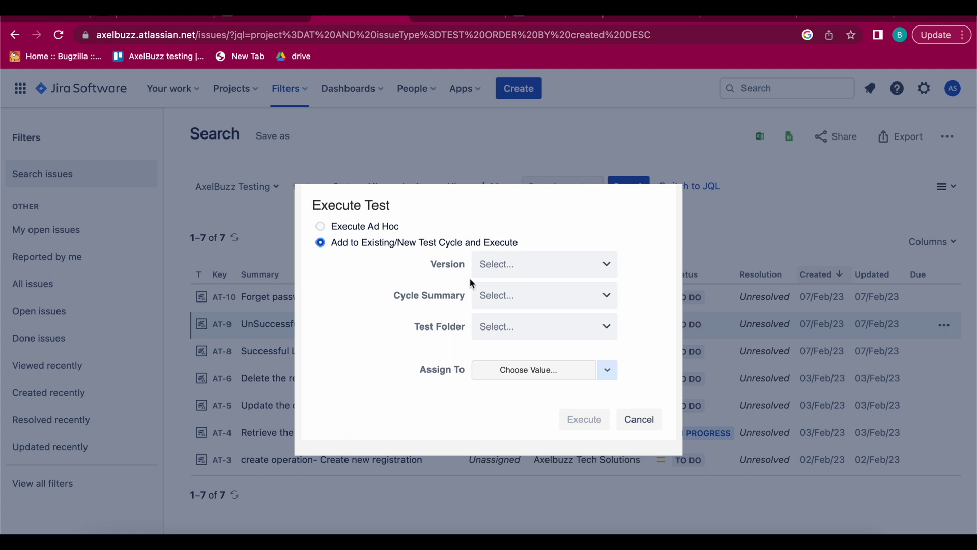
left_click(509, 270)
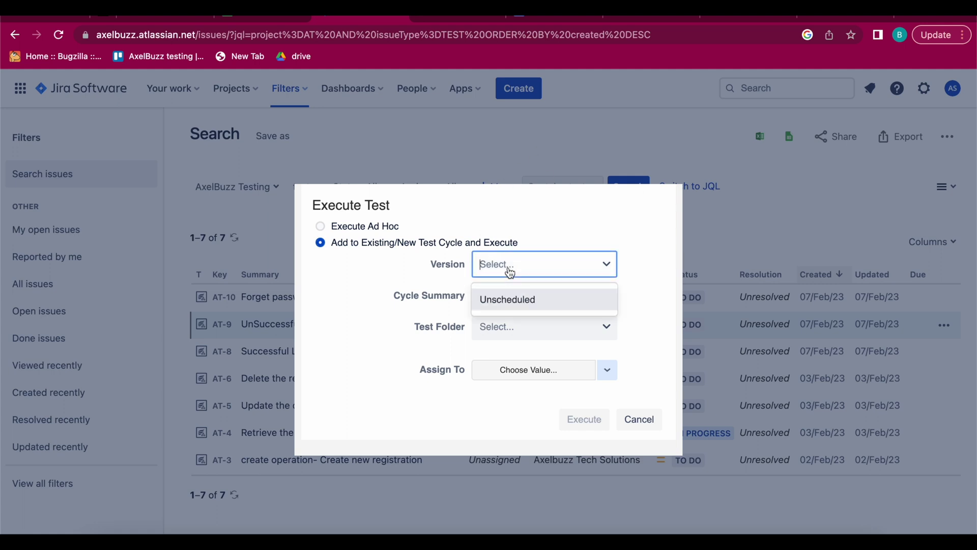
left_click(515, 305)
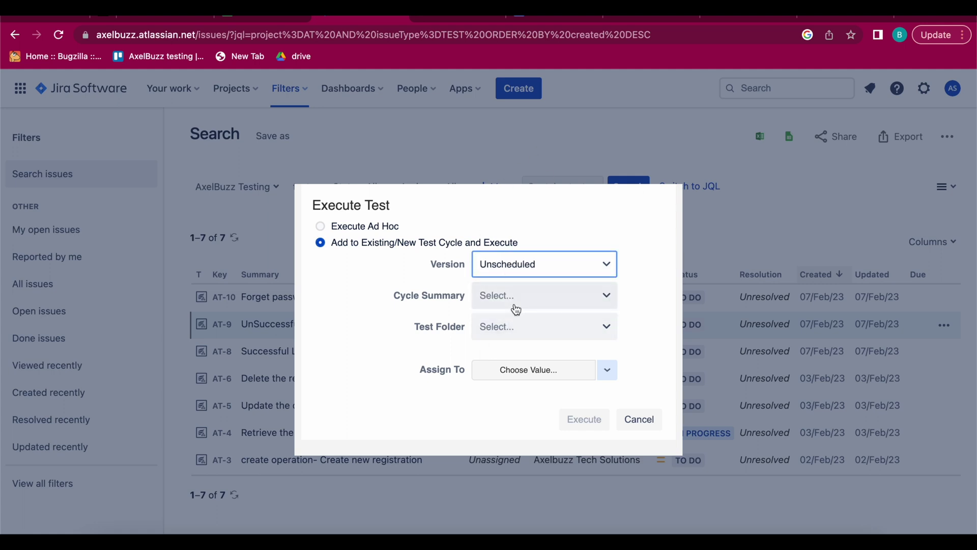
left_click(516, 307)
left_click(496, 359)
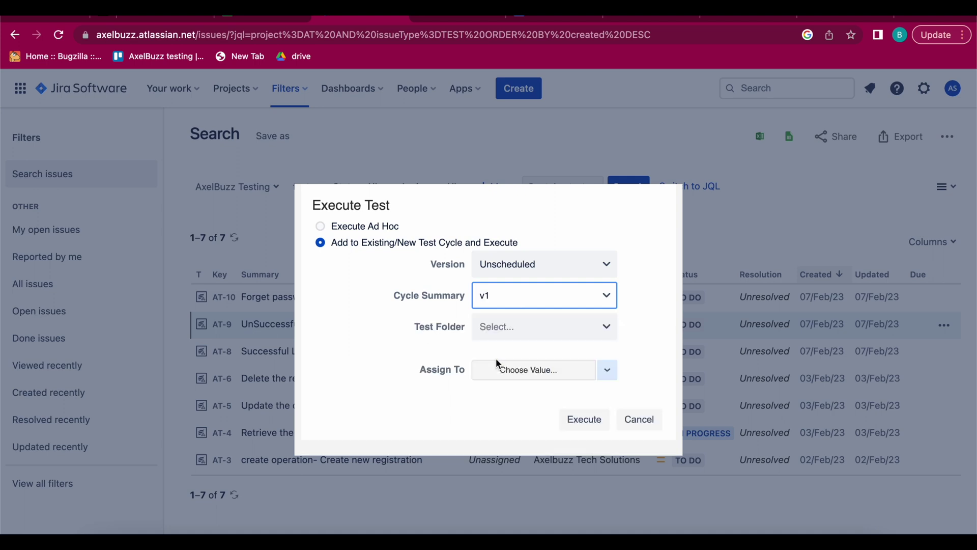
left_click(506, 333)
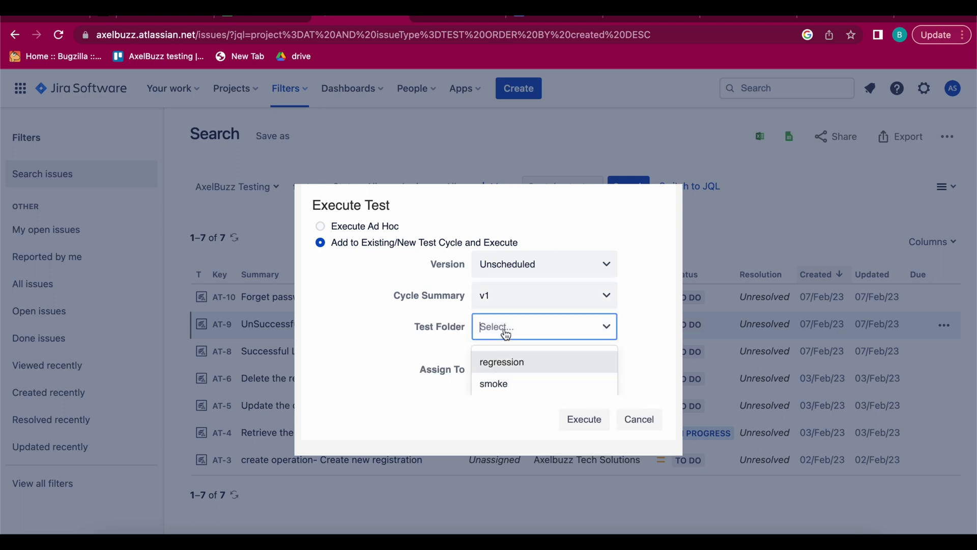
left_click(502, 384)
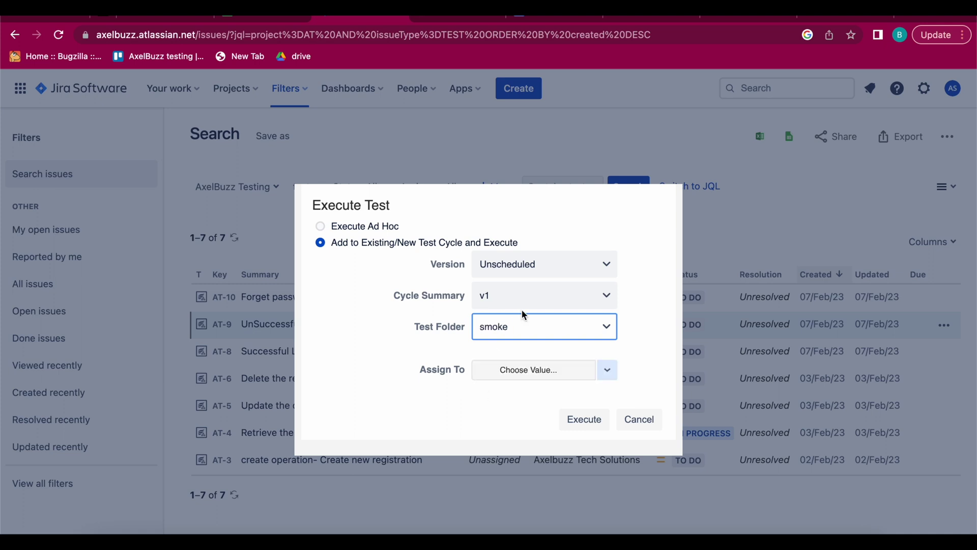
Submit AT-9's execution into the v1 smoke folder
left_click(590, 420)
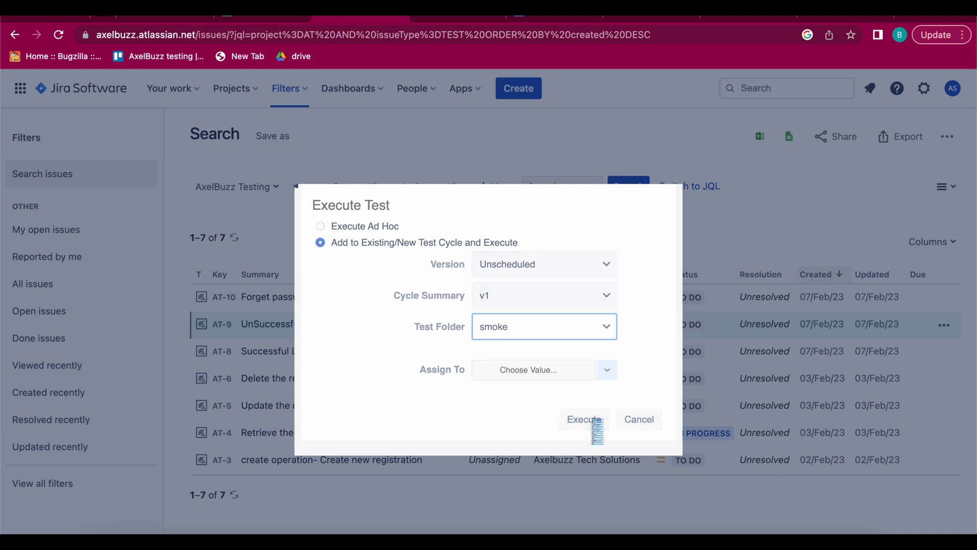